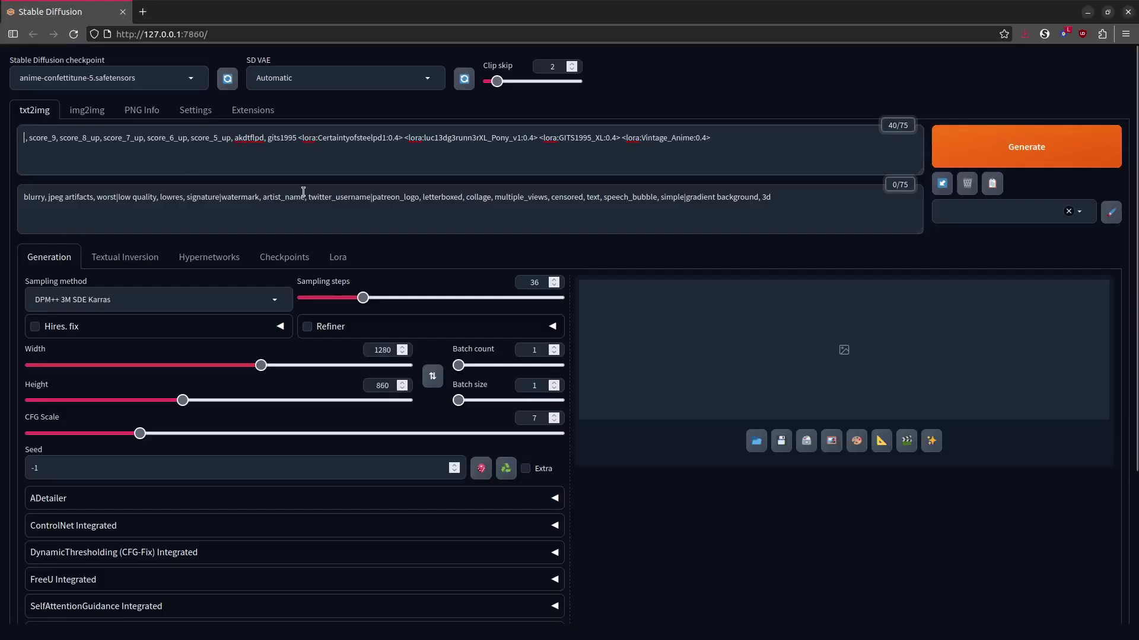
- Start the positive prompt with "1girl|cyborg, cyberpunk cityscape, night, rain, turtleneck bodysuit" ahead of the score tags
text(1girl|cyborg, )
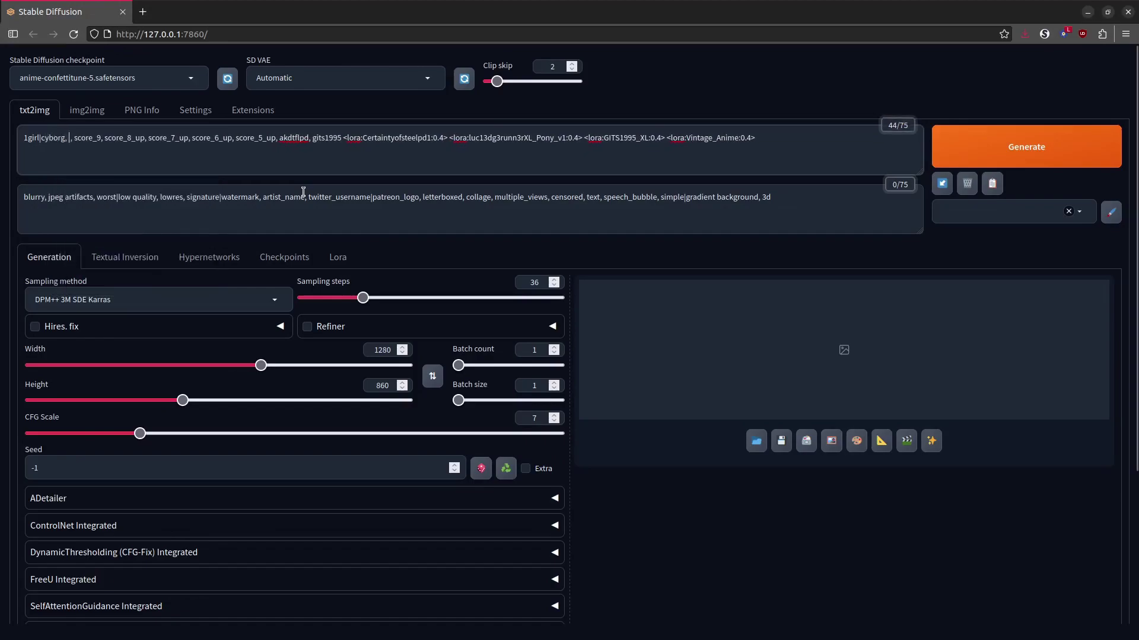
text(cyberpunk cityscape)
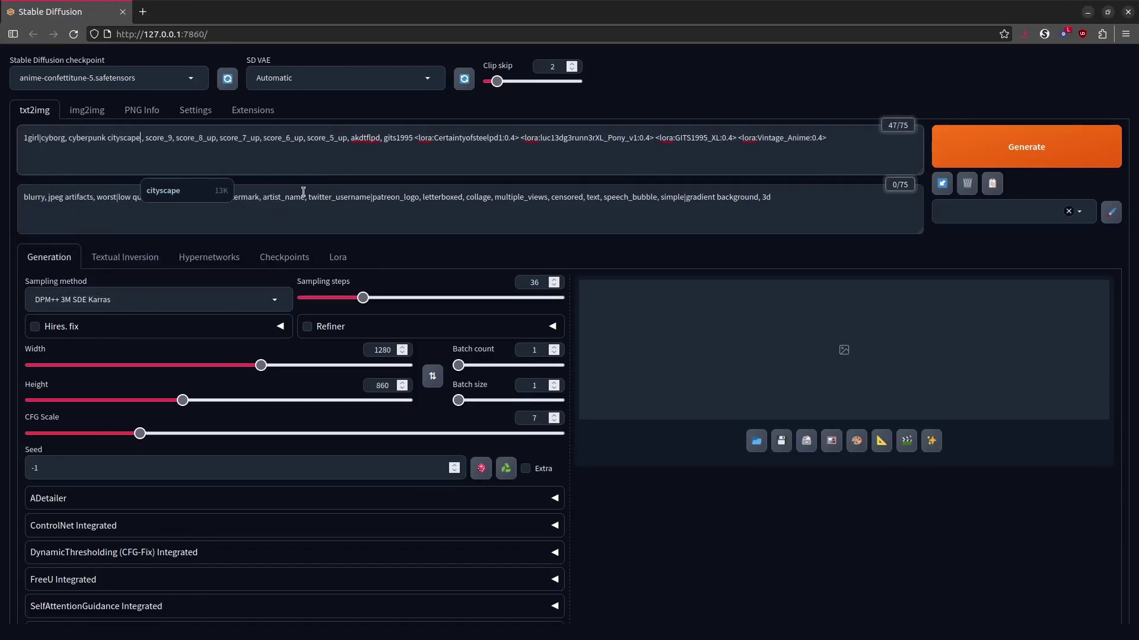
text(, night, rain)
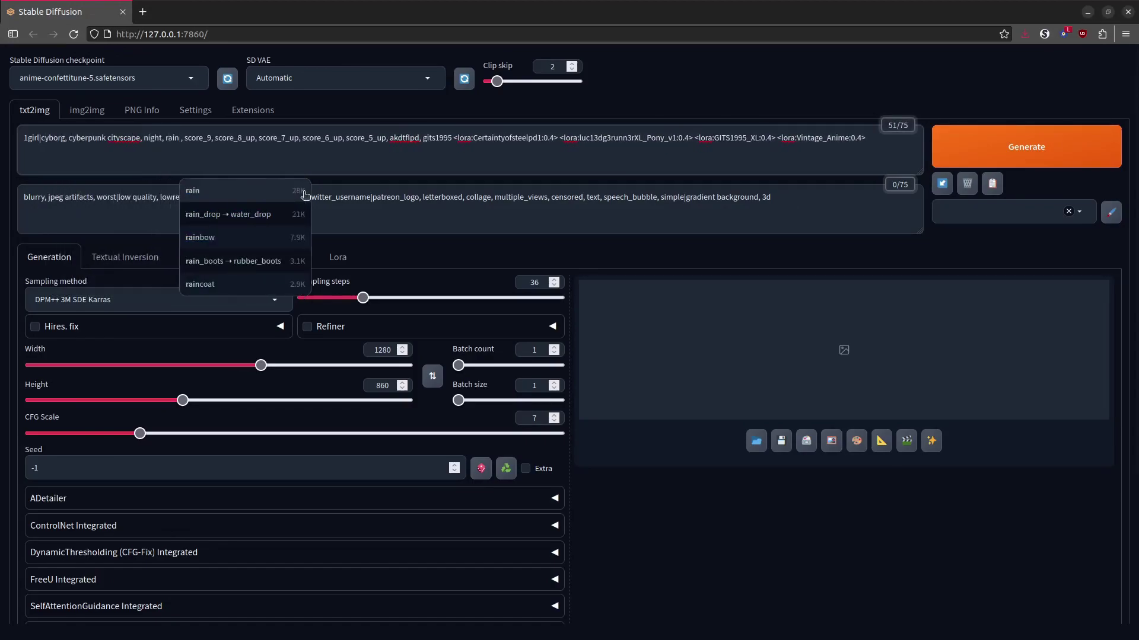
key(BackSpace)
text(, turtleneck bodysuit)
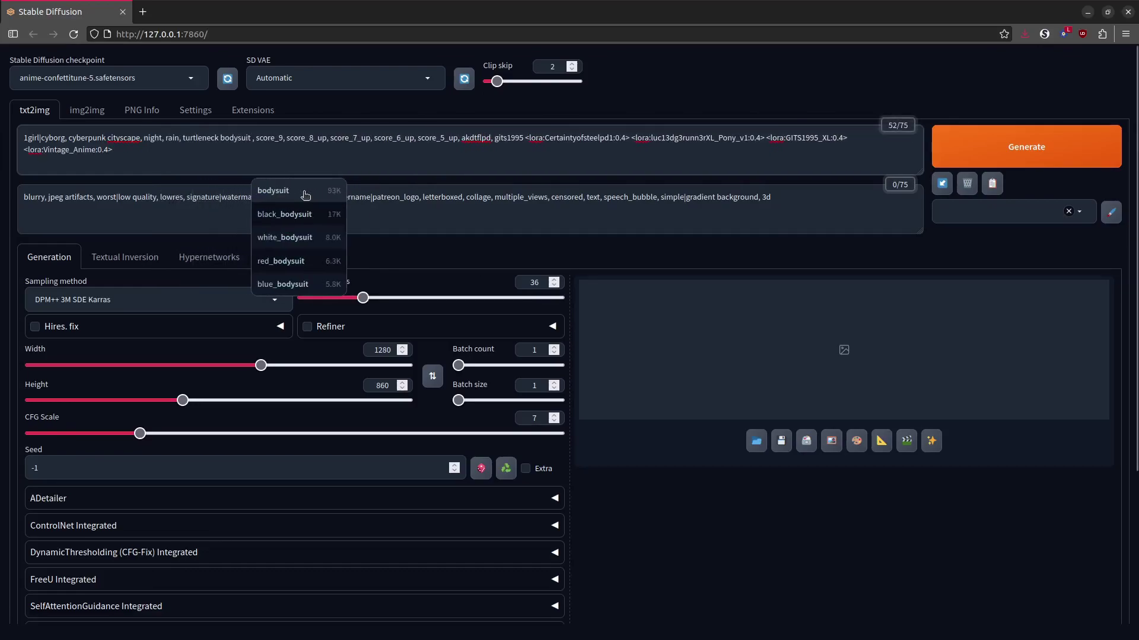
- Add "doll|mechanical joints, robotic|mechanical eyes" after "turtleneck bodysuit" in the positive prompt and generate an image
key(BackSpace)
text(, doll|mechanical ju)
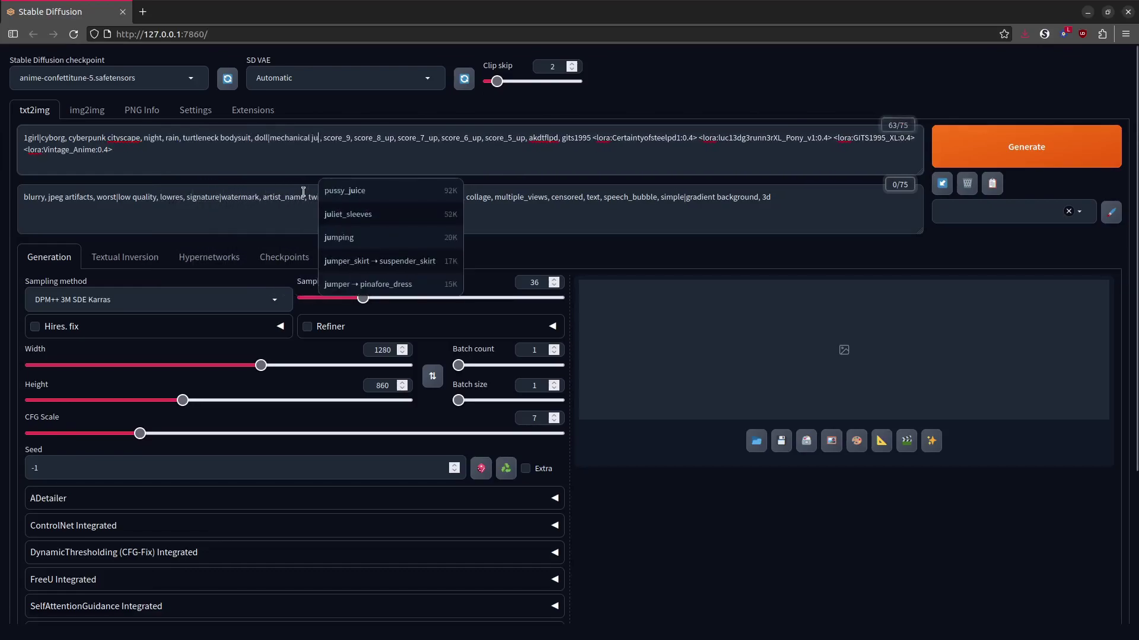
text(ints, robot)
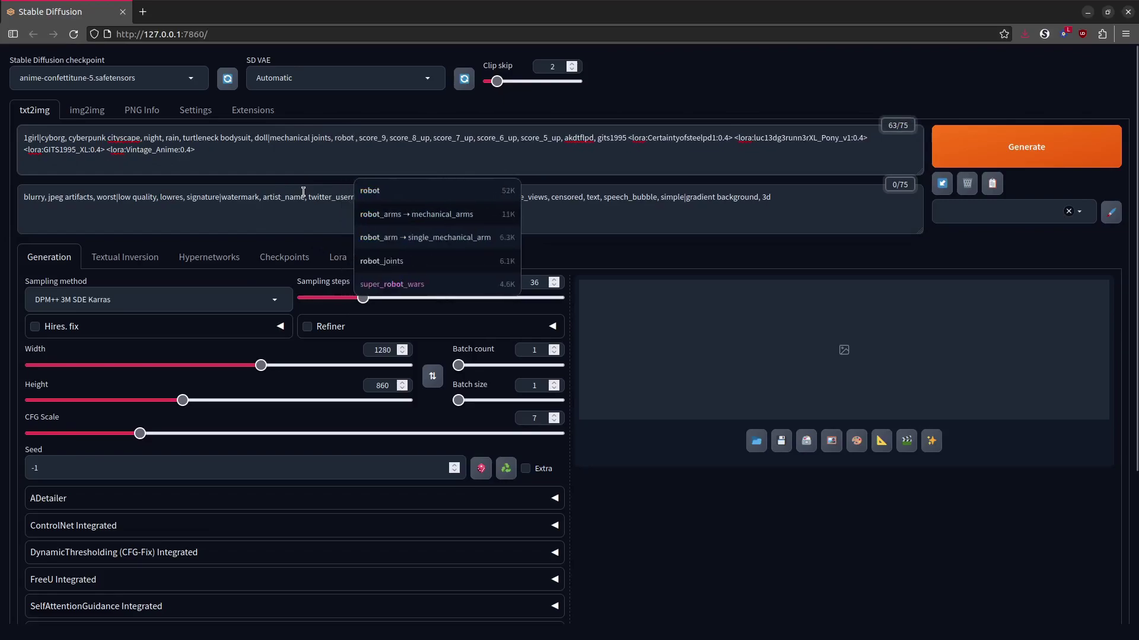
key(BackSpace)
text(ic|mechanical eyes)
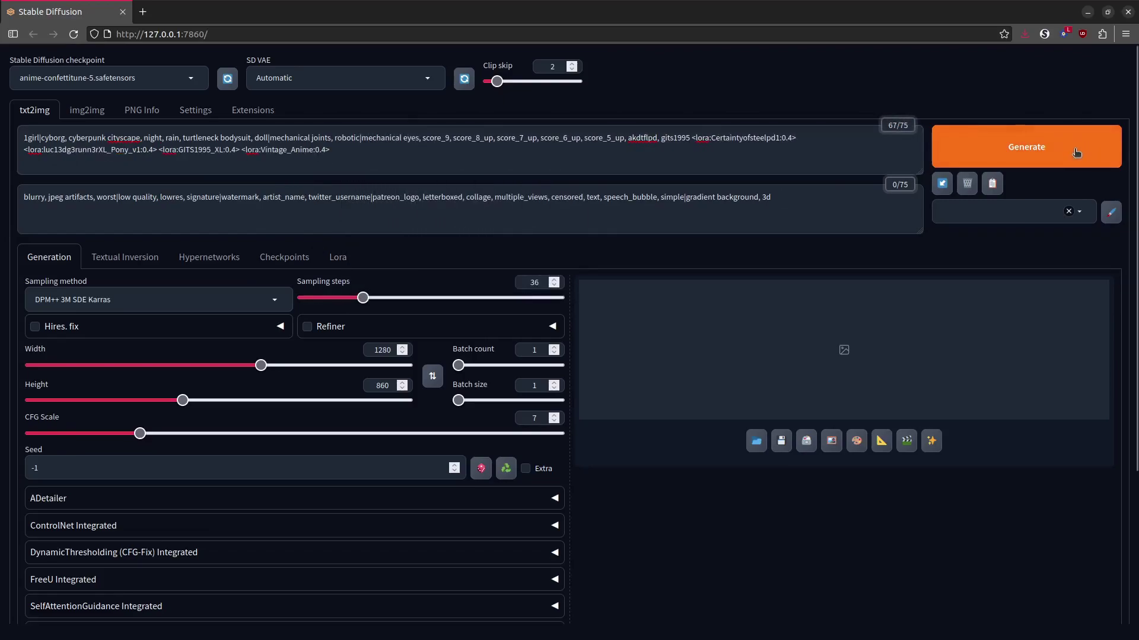
click(1076, 153)
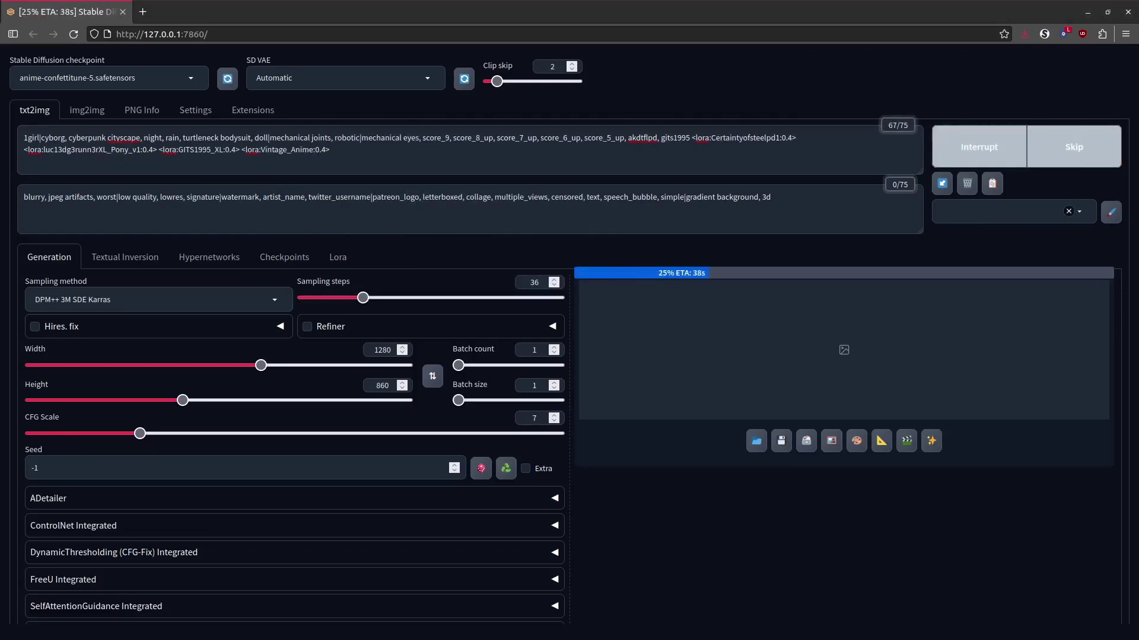
- Interrupt the running generation, append "umbrella, nude, nipples" to the negative prompt and generate again
click(979, 147)
click(827, 197)
text(, u)
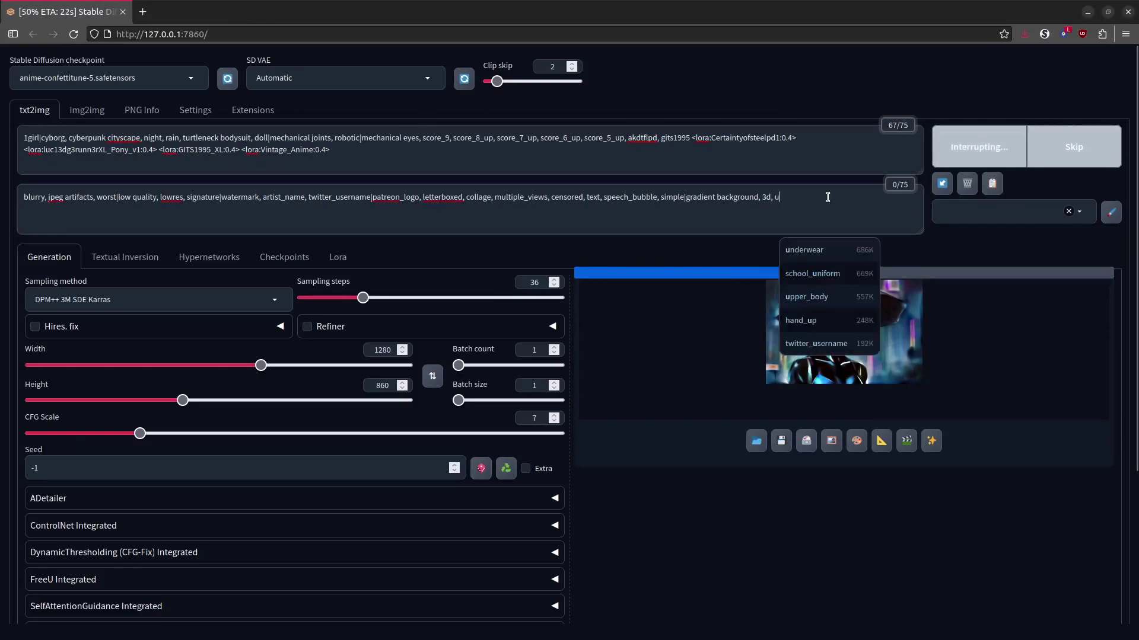
text(mbrella, nude, nip)
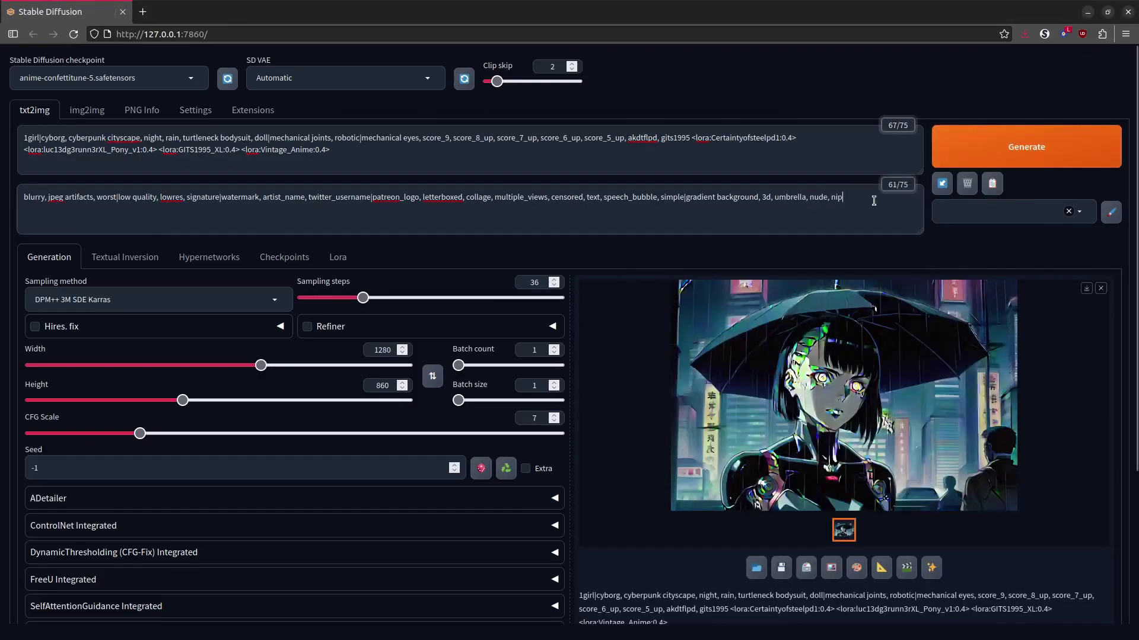
text(ples)
key(ctrl+Return)
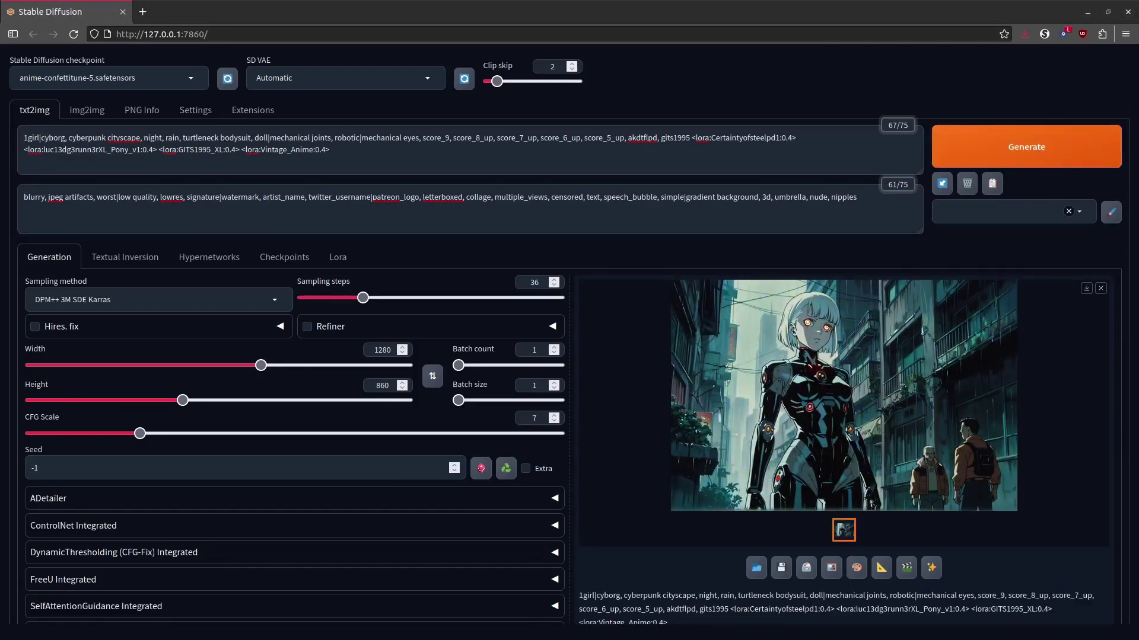
- Set the LoRA weights to 0.3 for Vintage_Anime, 0.5 for Certaintyofsteelpd1 and 0.3 for luc13dg3runn3rXL_Pony_v1, and generate a new image
click(328, 150)
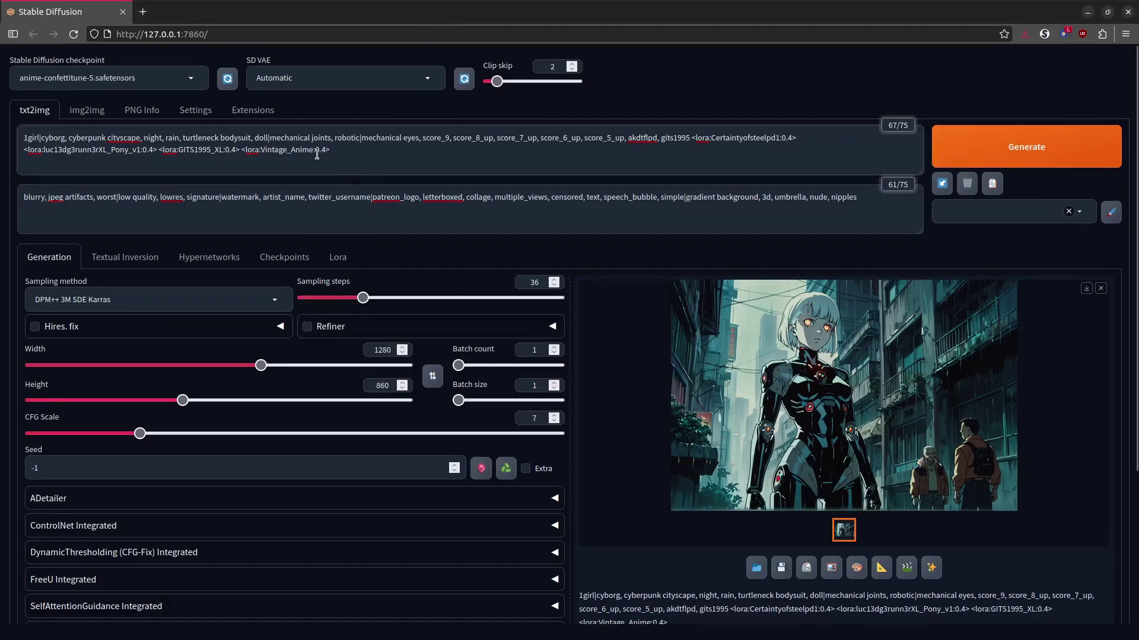
key(BackSpace)
text(3)
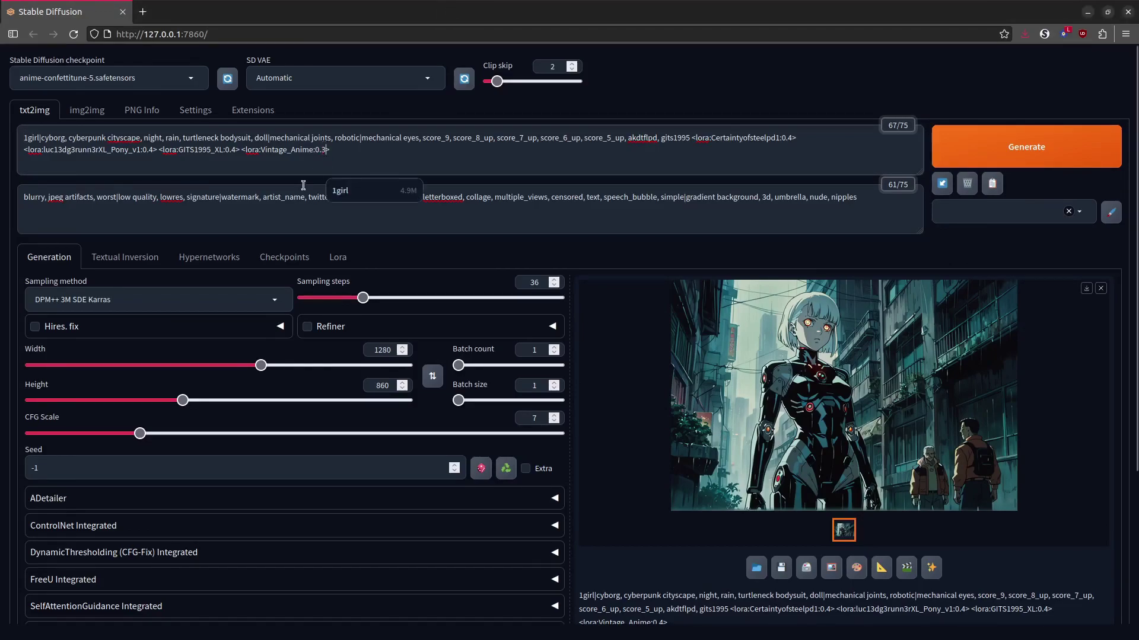
click(793, 137)
key(BackSpace)
text(5)
click(153, 149)
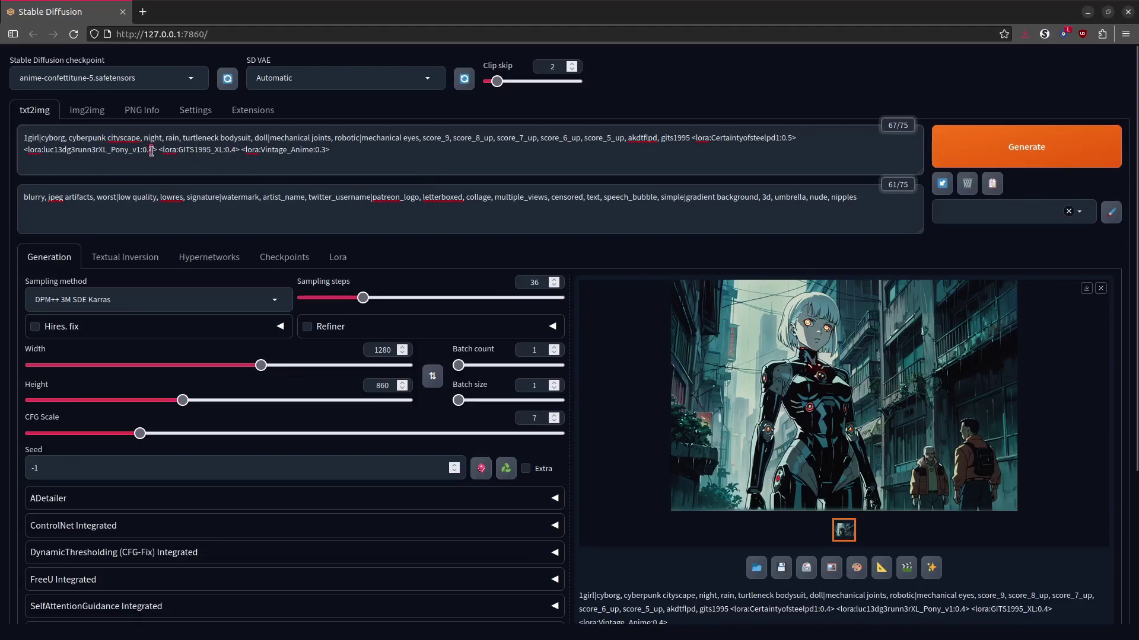
key(BackSpace)
text(3)
click(929, 152)
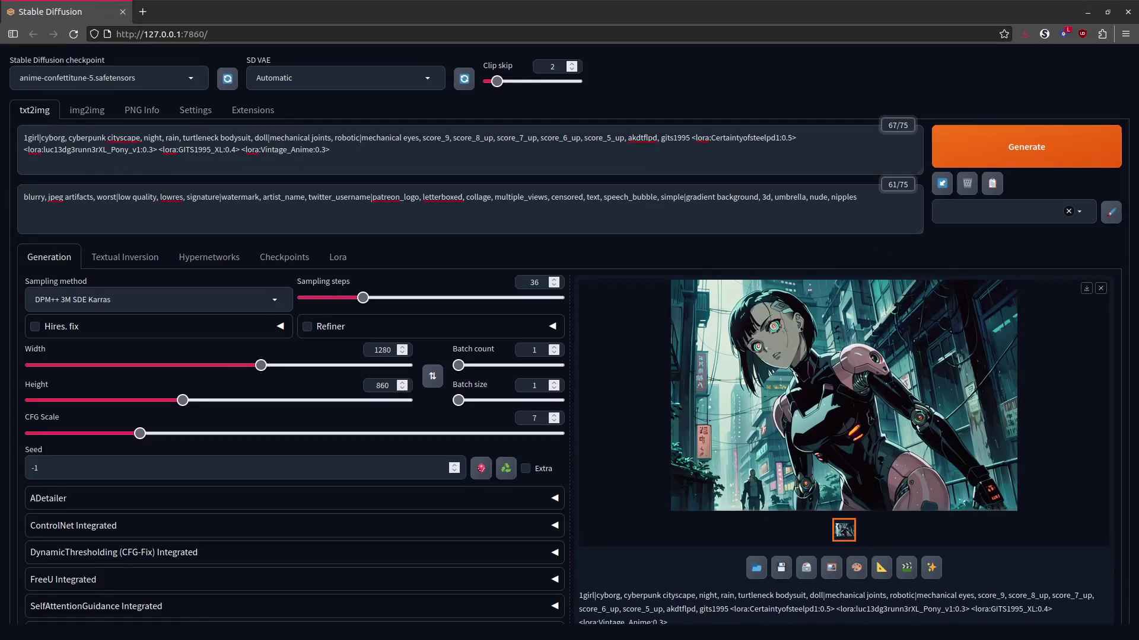
- Insert "peace sign" after "mechanical eyes" in the positive prompt and generate an image
click(423, 137)
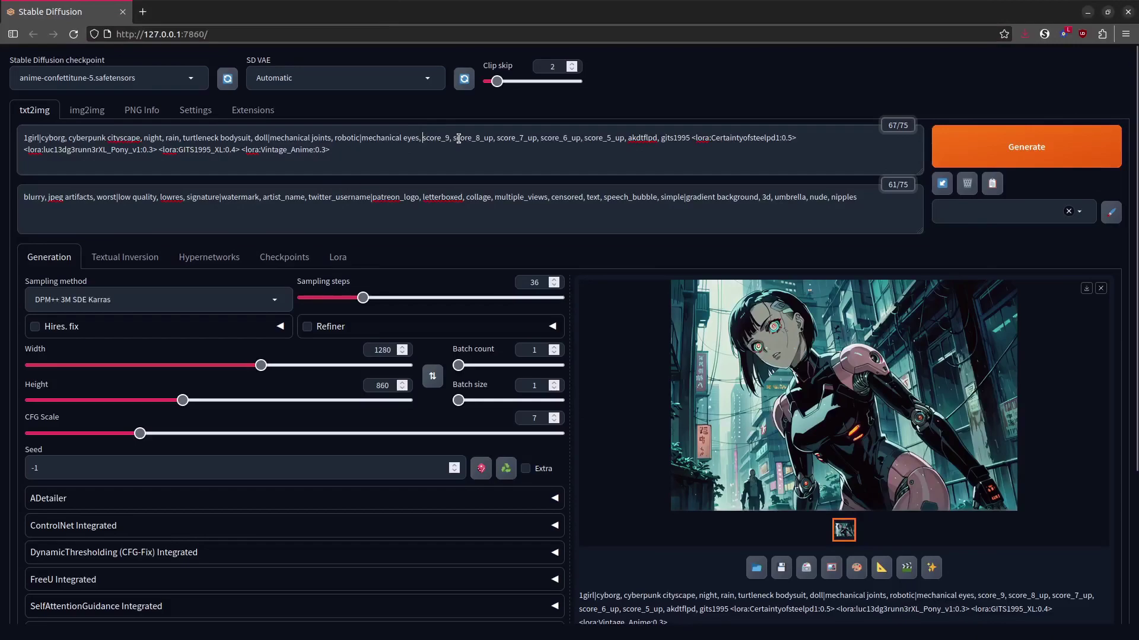
text(peace sign,)
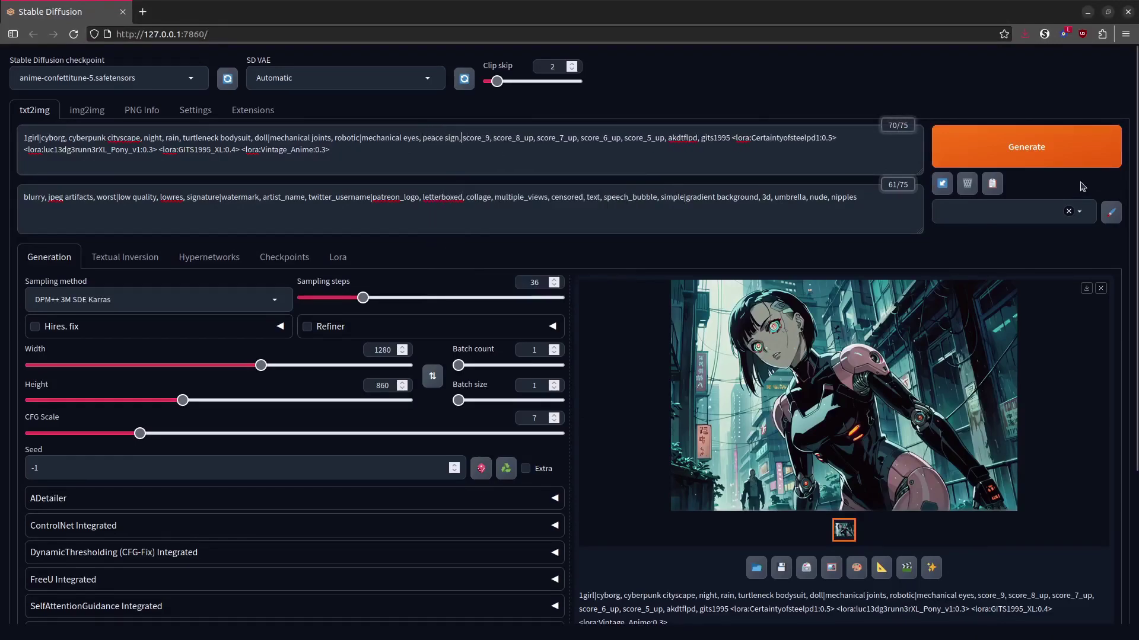
key(ctrl+Return)
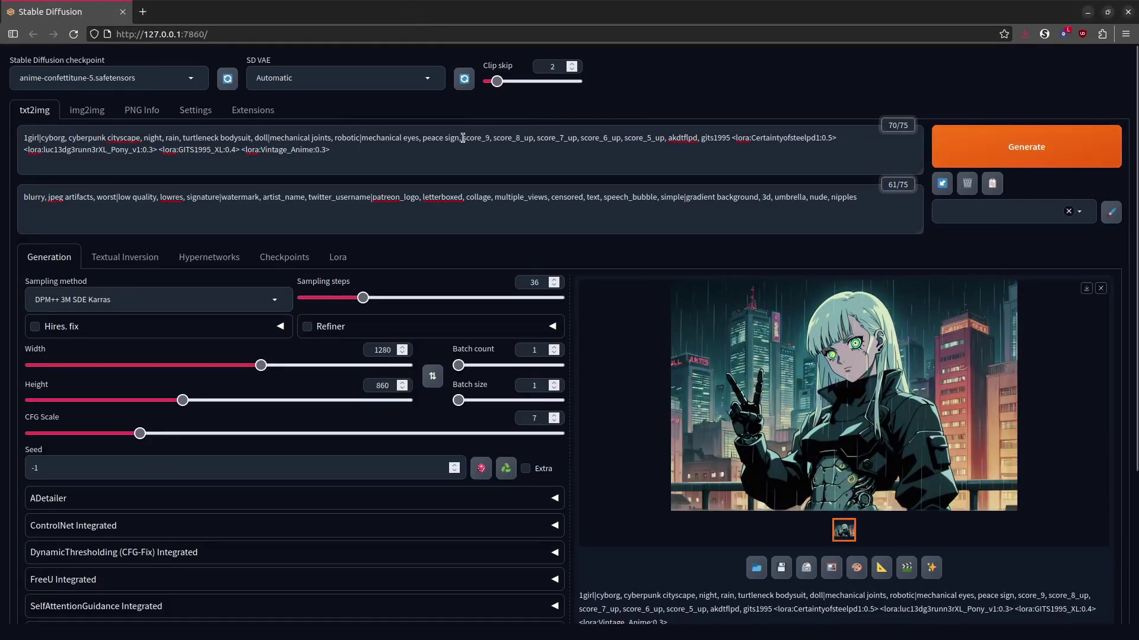
- Insert "neon lights" after "peace sign" in the positive prompt and generate an image
text(neon lights)
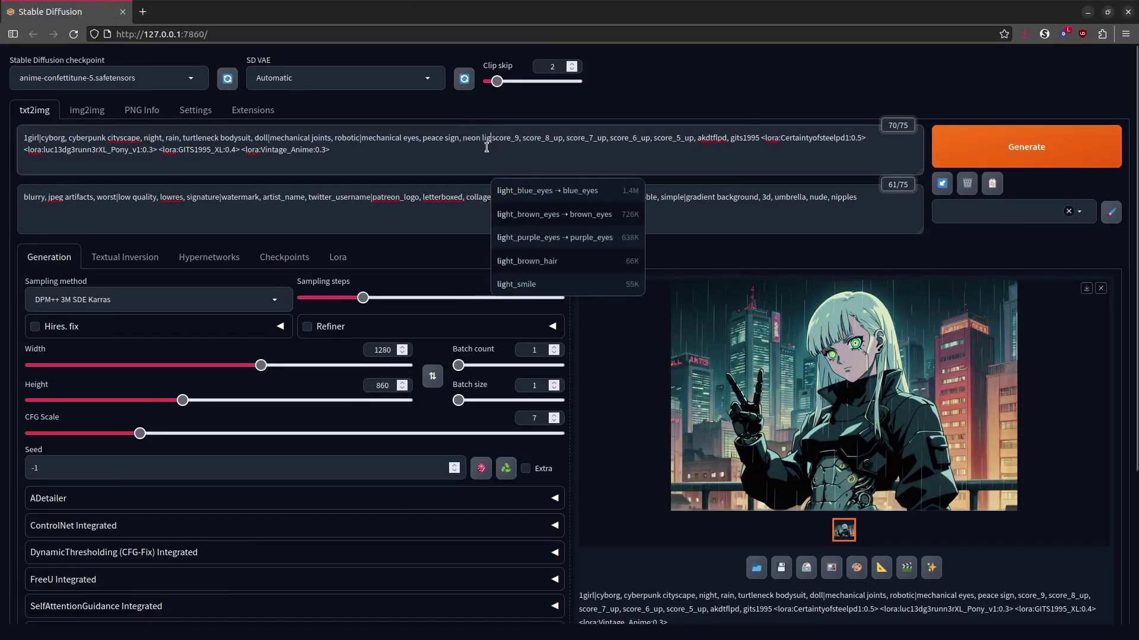
text(,)
key(ctrl+Return)
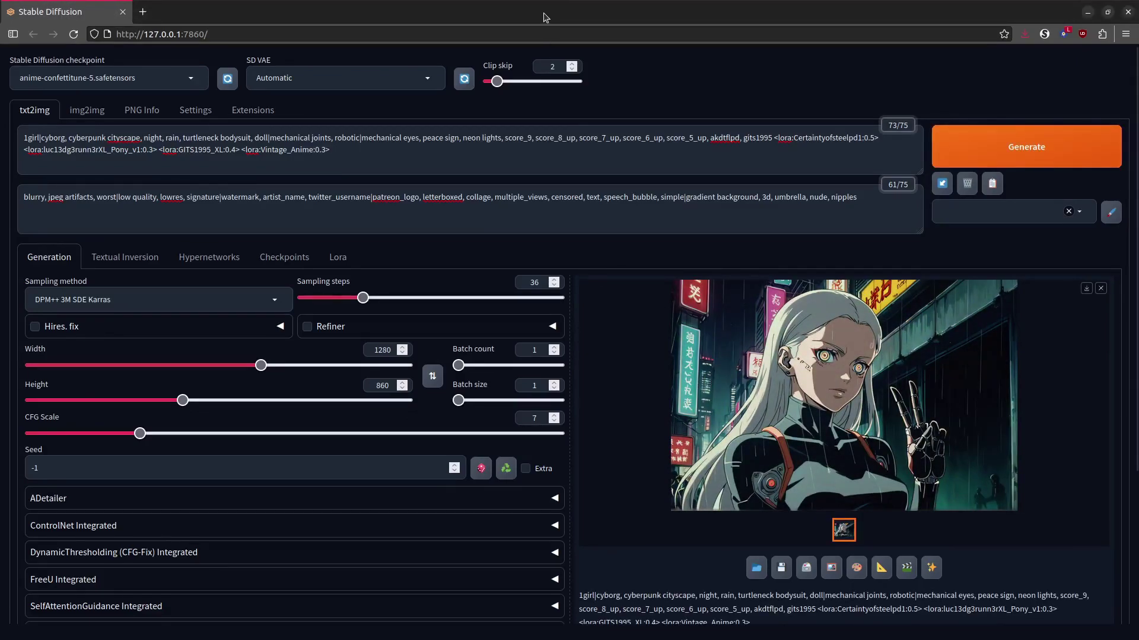
- Set the GITS1995_XL LoRA weight to 0.3 and the Vintage_Anime weight to 0.4, generating new images with the changes
click(233, 149)
key(ctrl+Return)
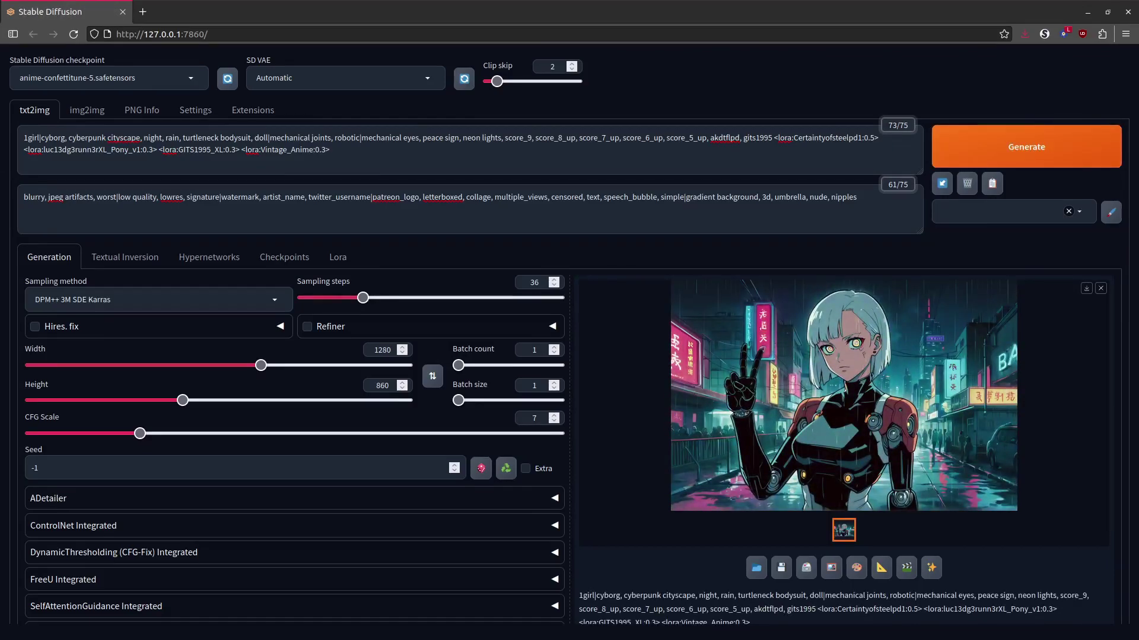
click(1008, 148)
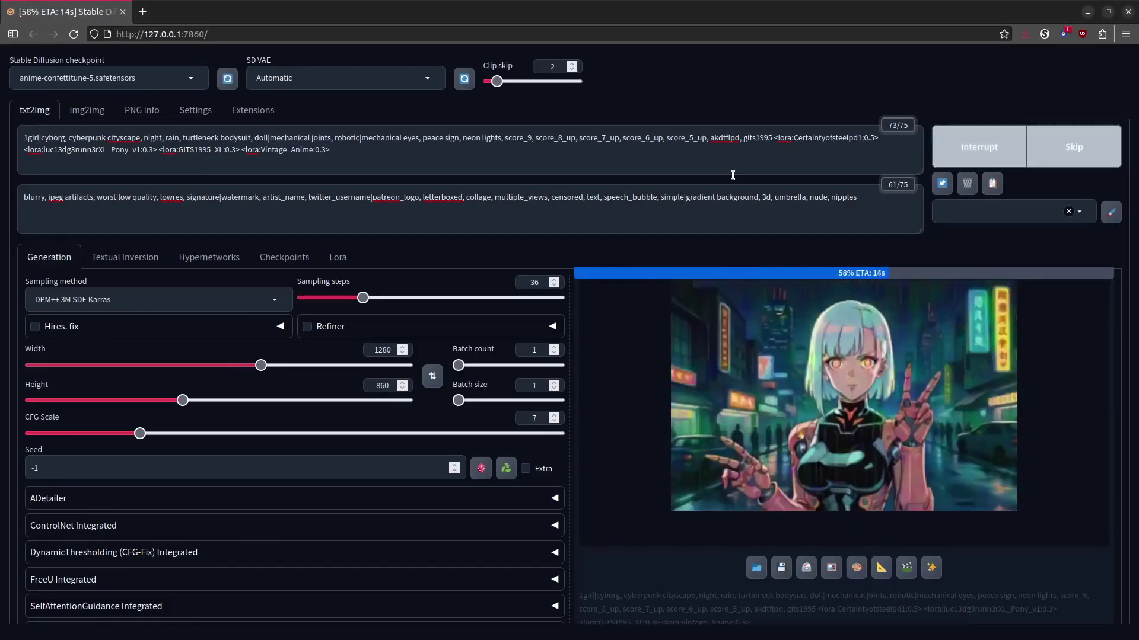
key(ctrl+Up)
key(ctrl+Return)
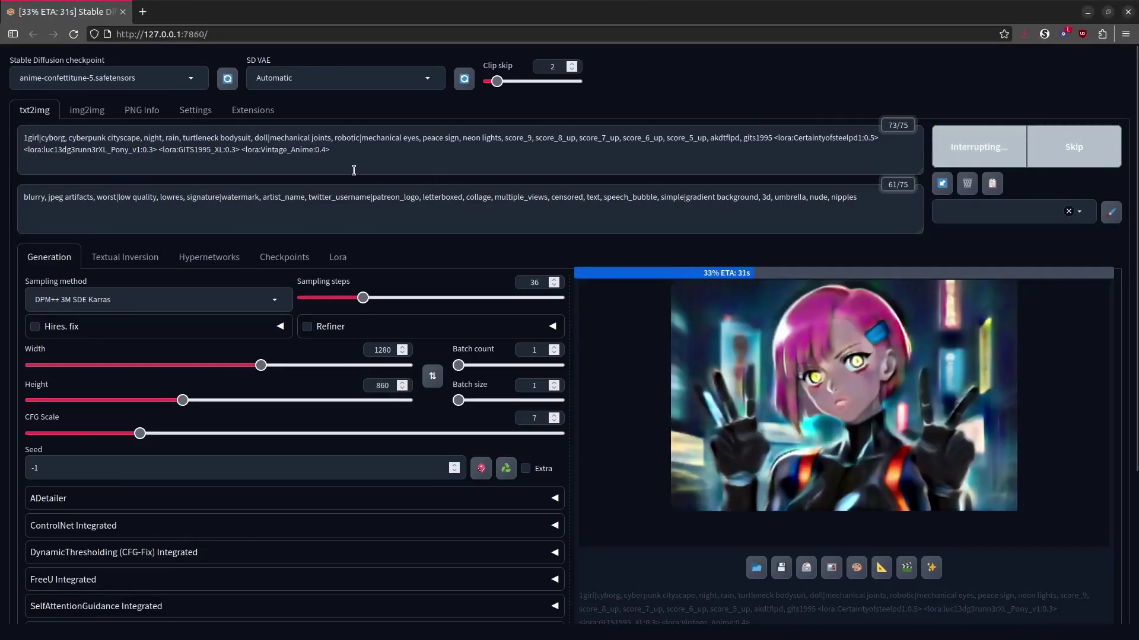
- Set the Certaintyofsteelpd1 LoRA weight to 0.6, append "car" to the negative prompt and generate an image
key(ctrl+Up)
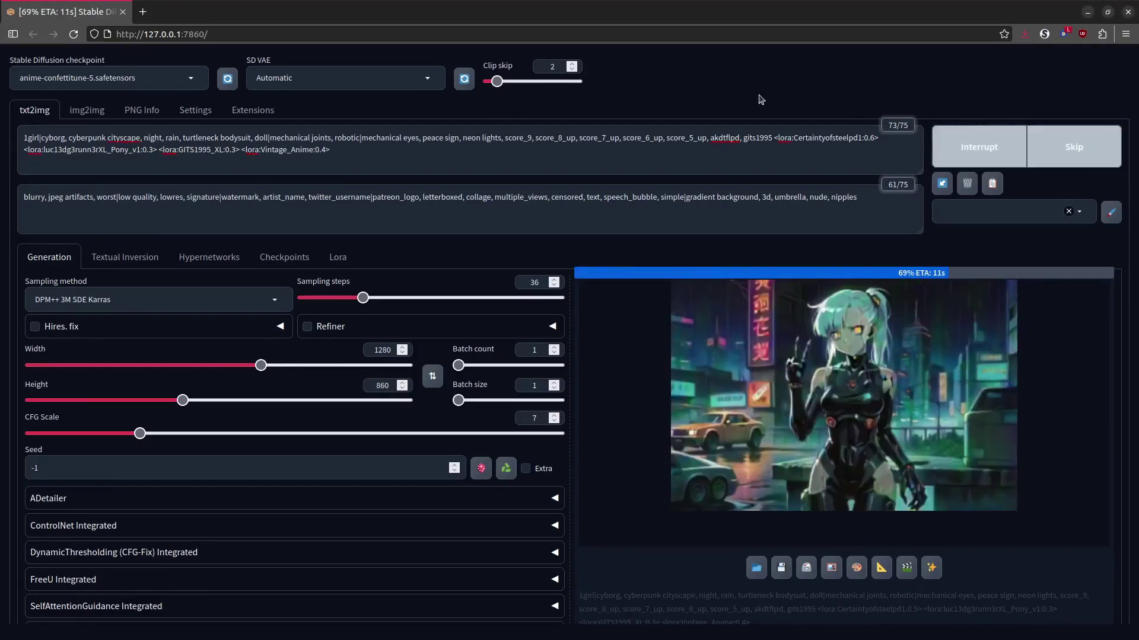
text(, car)
key(ctrl+Return)
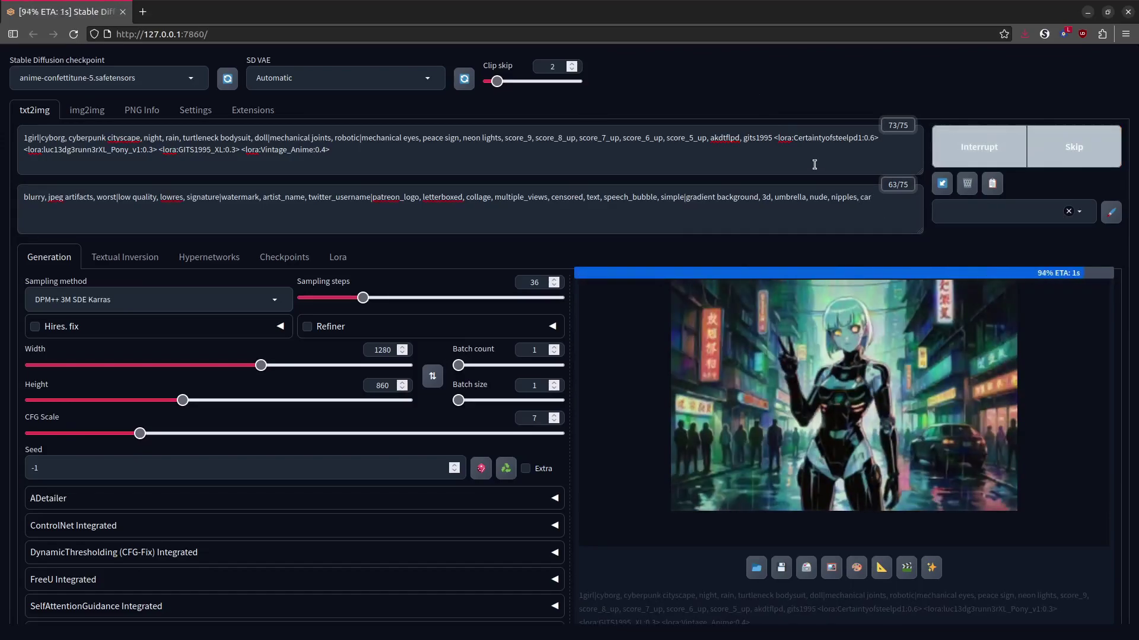
- Remove "robotic|mechanical eyes" from the positive prompt, insert "bare shoulders" after "peace sign" and generate new images
key(ctrl+z)
key(ctrl+Return)
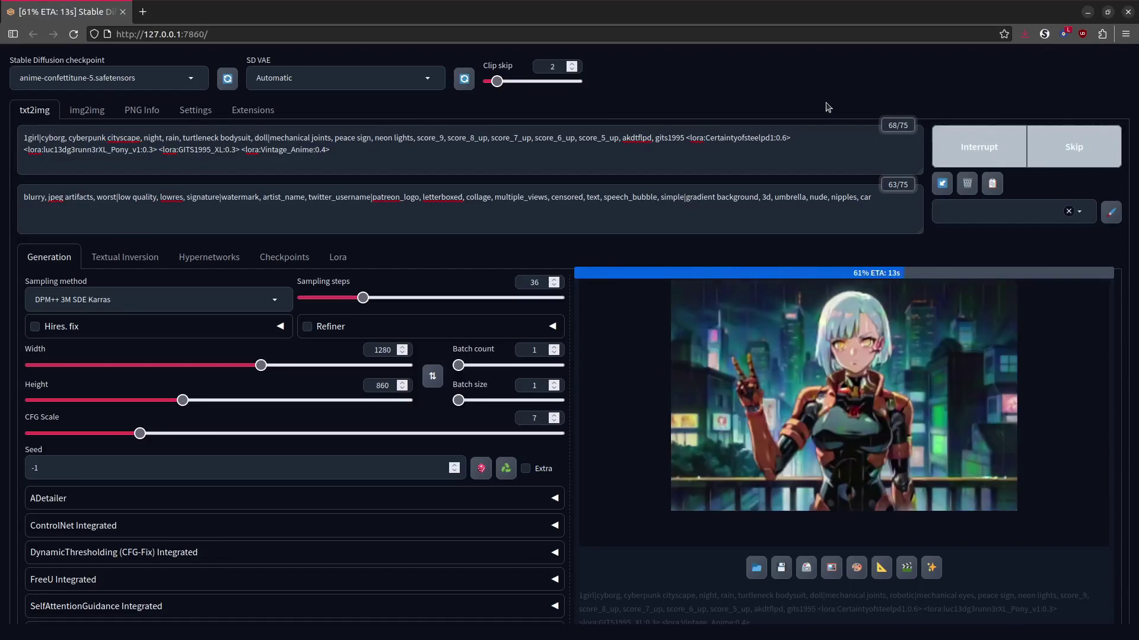
key(ctrl+z)
key(ctrl+Return)
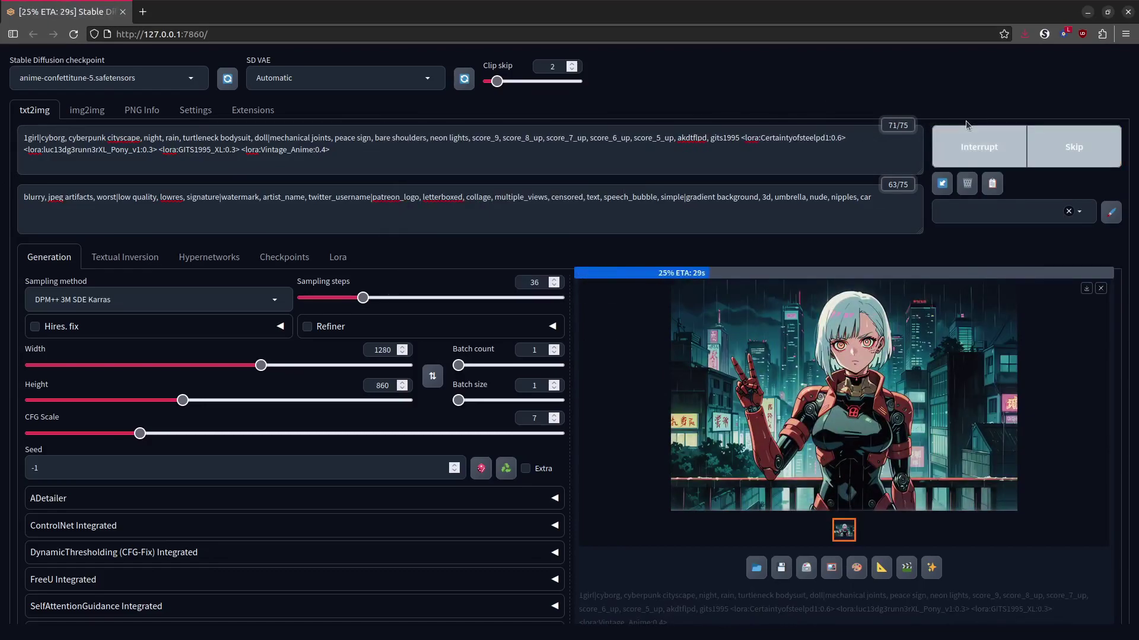
- Append "long sleeves" to the negative prompt, insert "sleeveless" after "bare shoulders" in the positive prompt and generate an image
click(890, 197)
text(, long sleeves)
click(430, 138)
text(sleeveles)
key(Tab)
click(1004, 126)
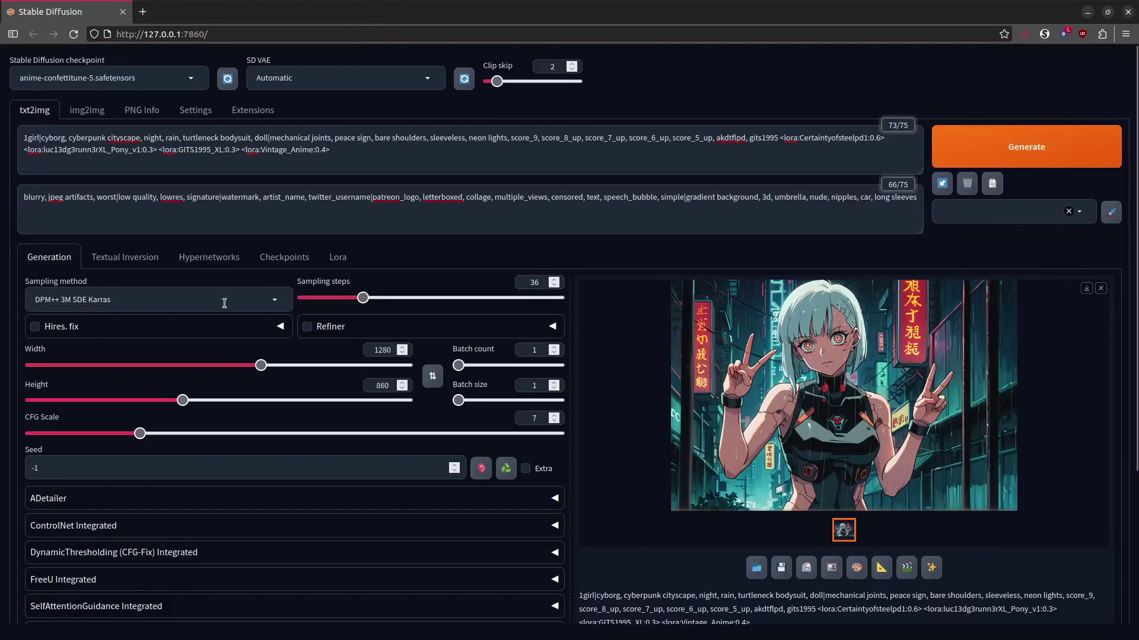
- Enable Hires. fix and reuse the seed of the last generated image
click(36, 326)
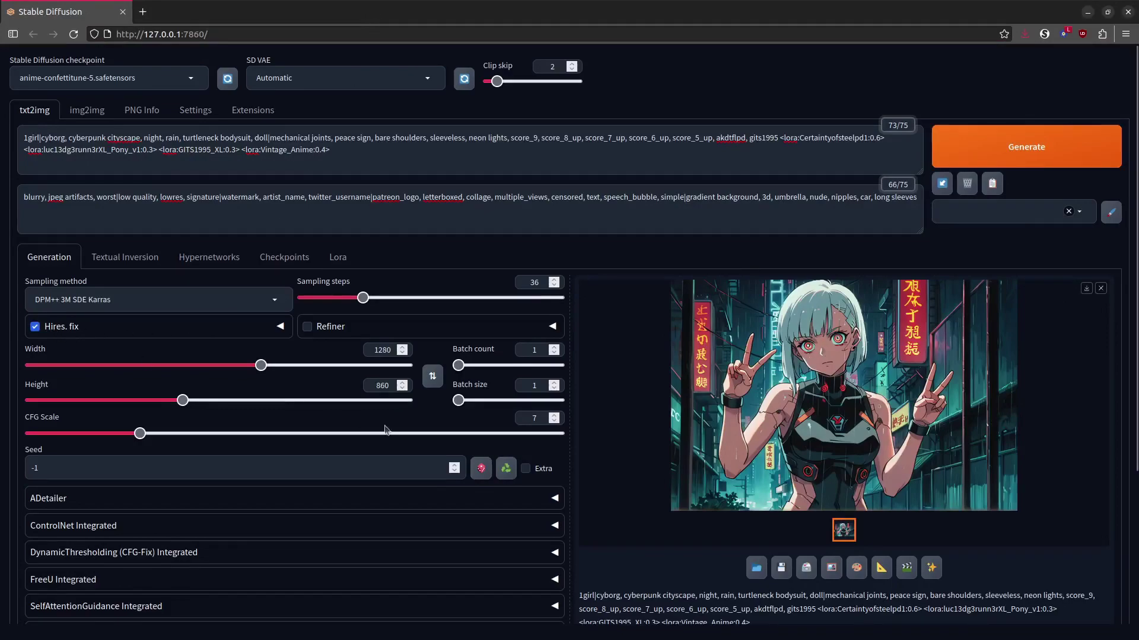
click(505, 468)
- Enable ADetailer and examine the inpainting settings of its first (face) and second (hand) detection models
click(105, 503)
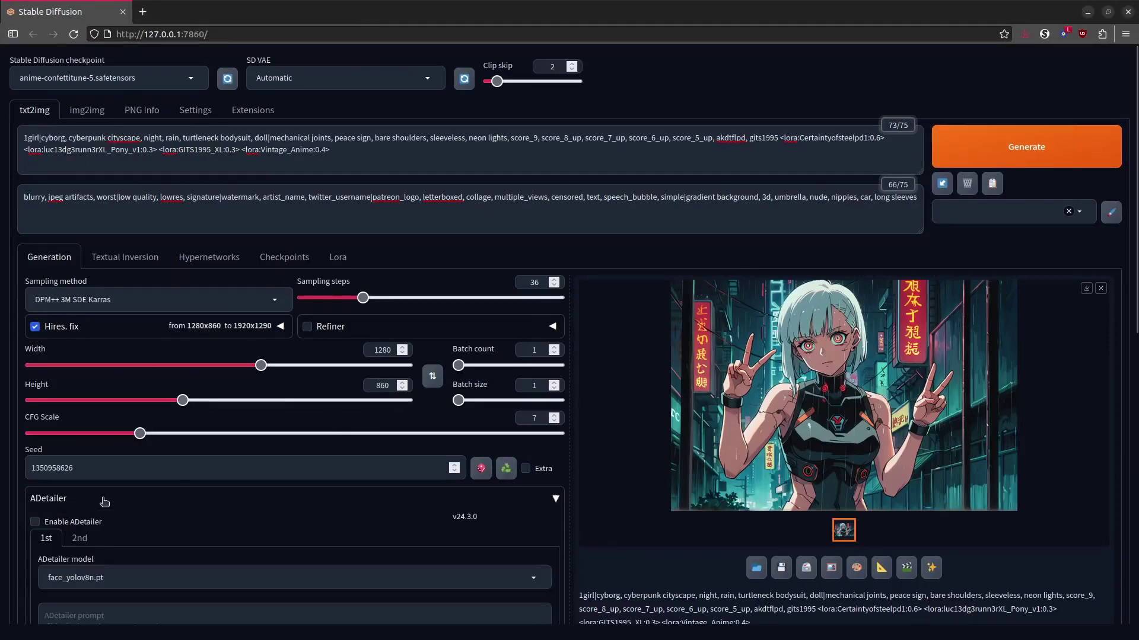
click(63, 521)
scroll(237, 496, down, 5)
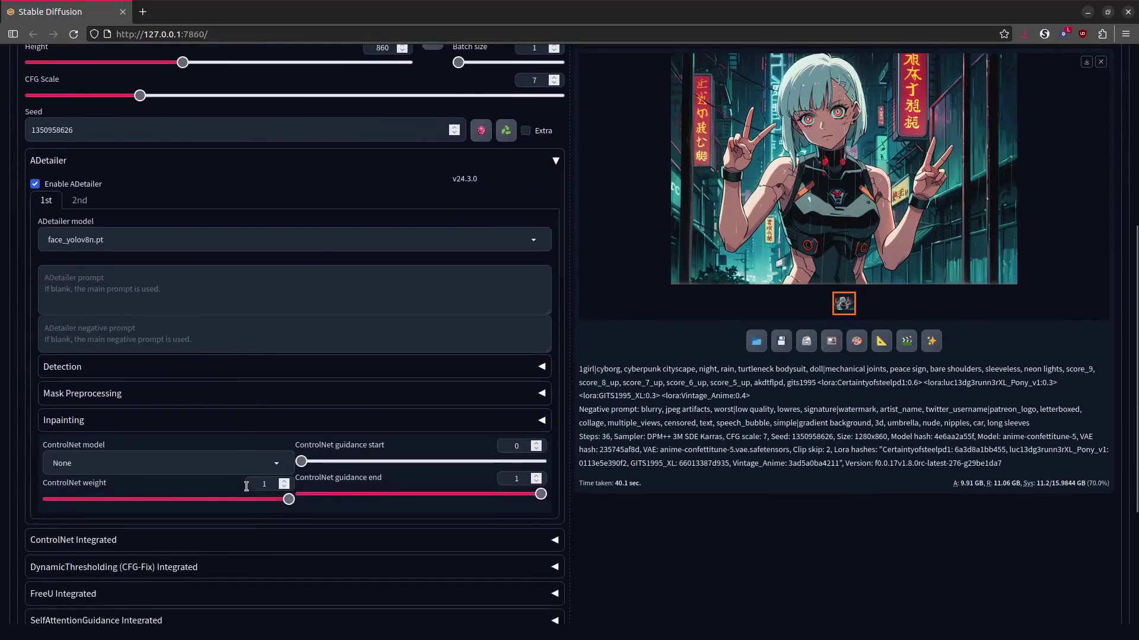
click(126, 426)
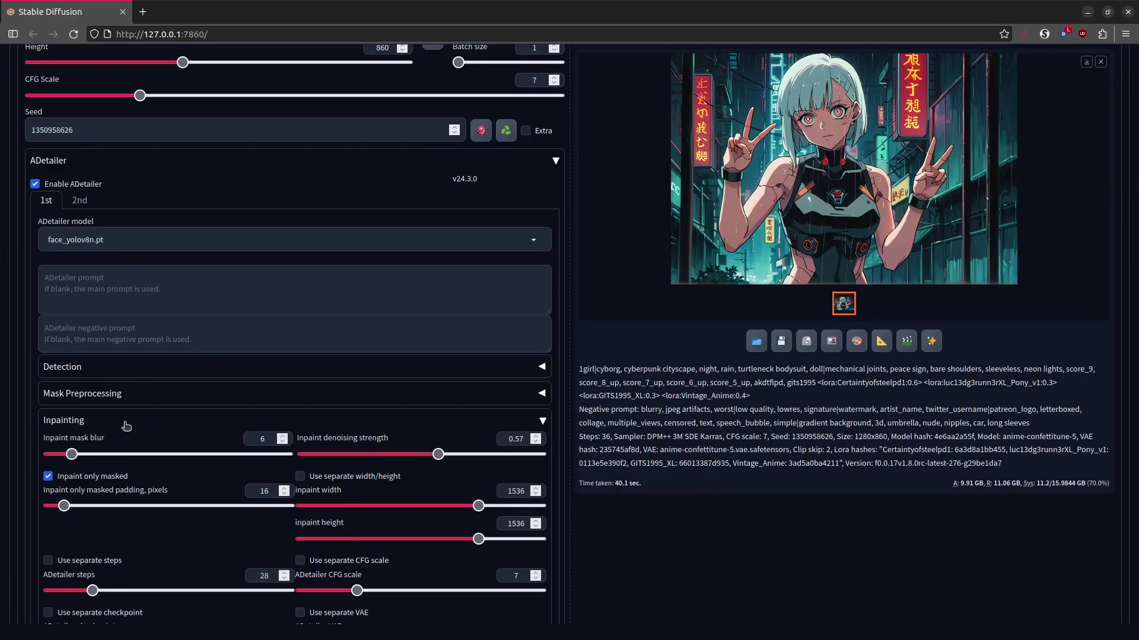
click(89, 202)
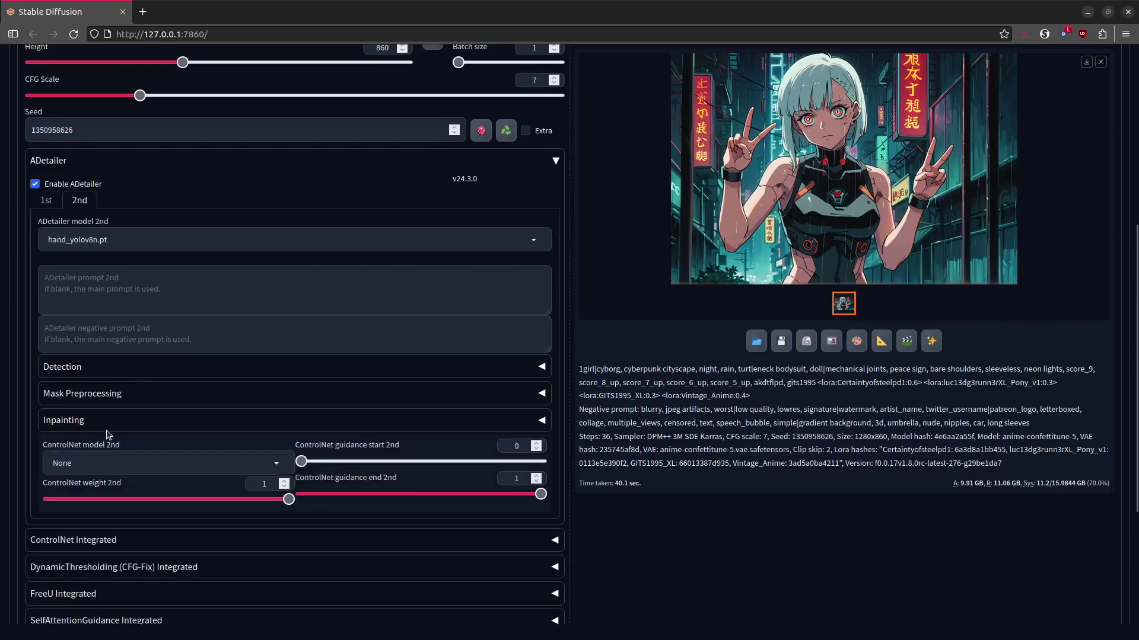
click(113, 426)
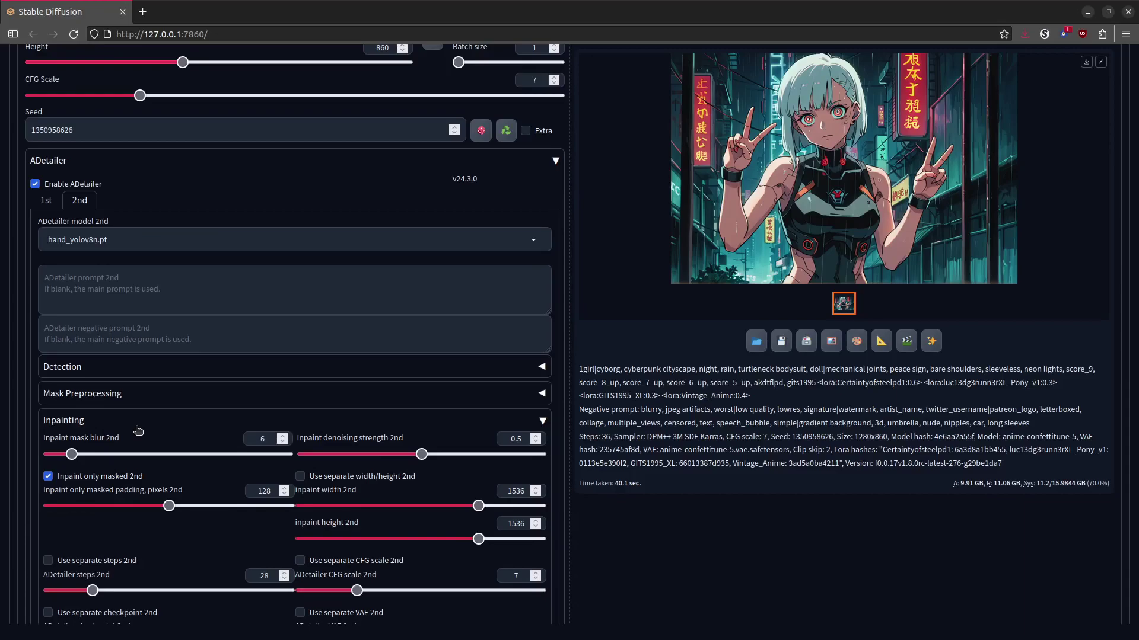
scroll(138, 430, up, 1)
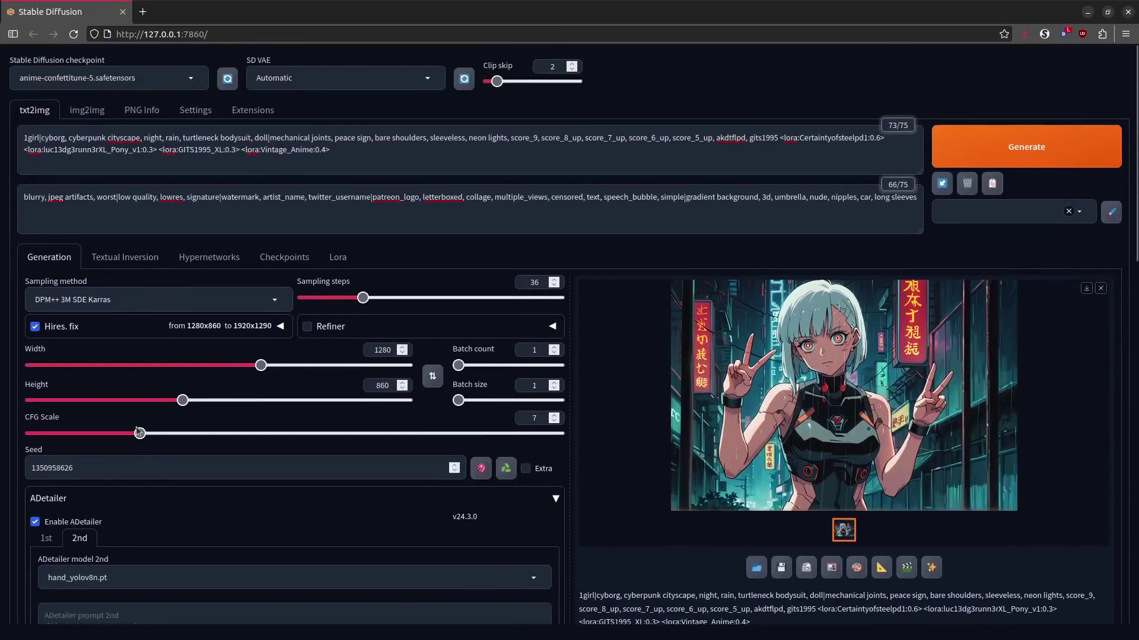
- Generate the image with Hires. fix and ADetailer active, and send the result to inpainting
click(947, 143)
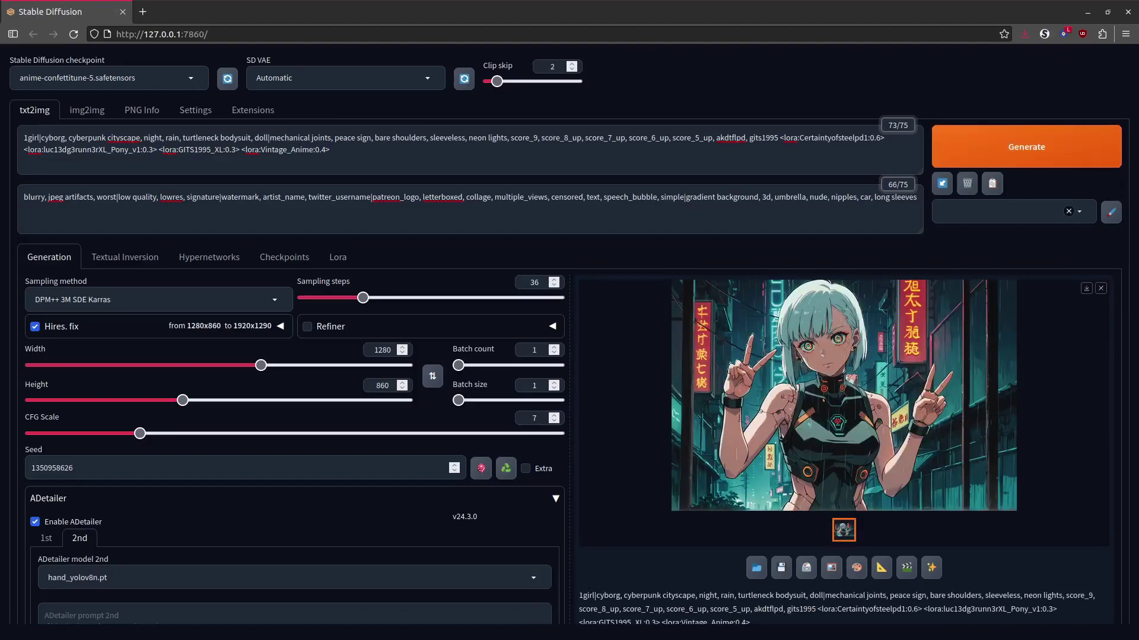
click(856, 567)
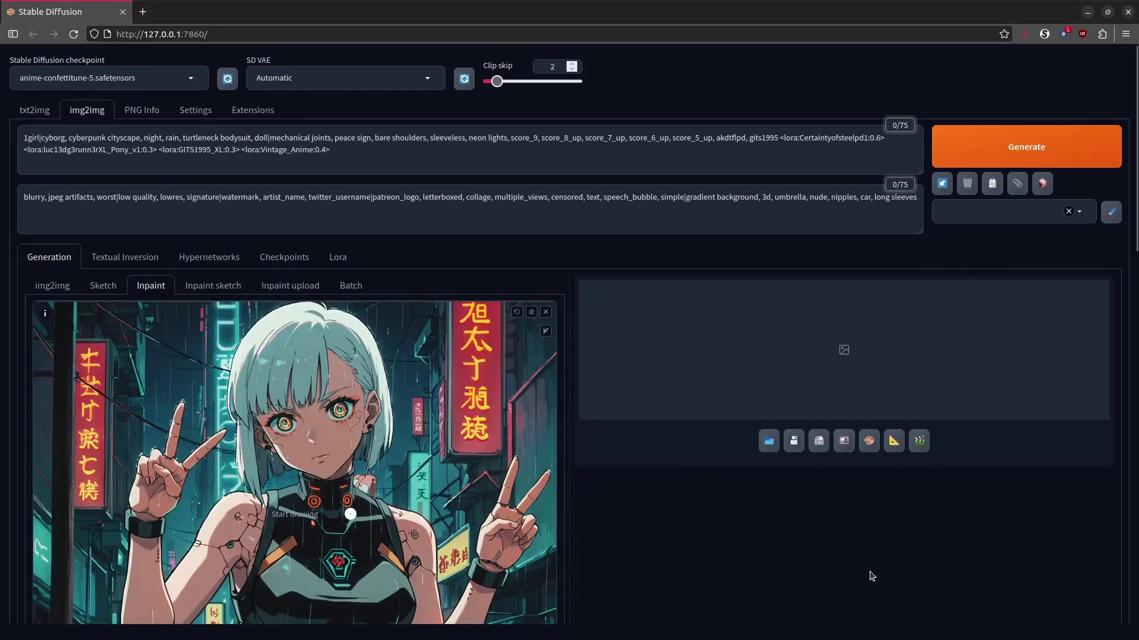
- Set the inpaint area to Only masked and reset the seed to -1 for random generation
scroll(869, 572, down, 4)
scroll(867, 570, down, 2)
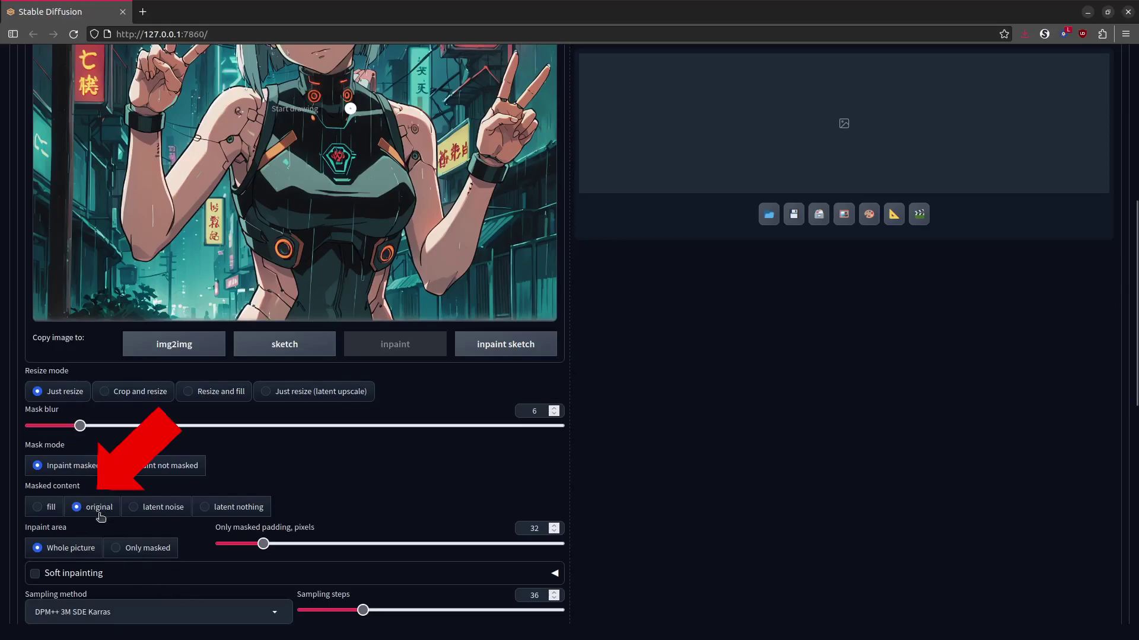
click(144, 550)
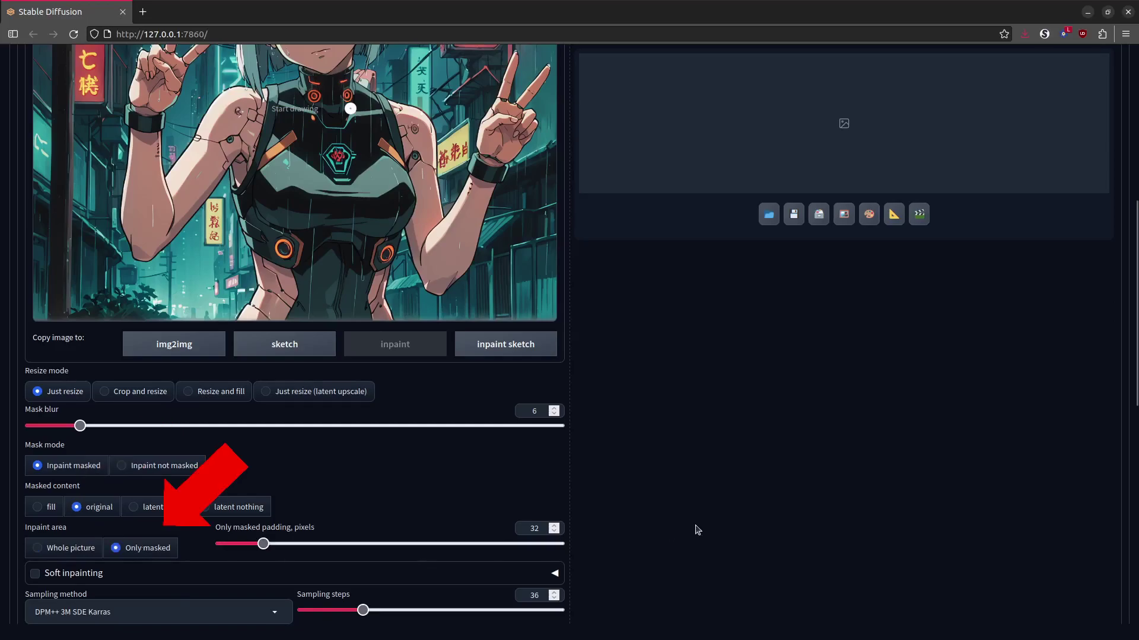
scroll(768, 471, down, 3)
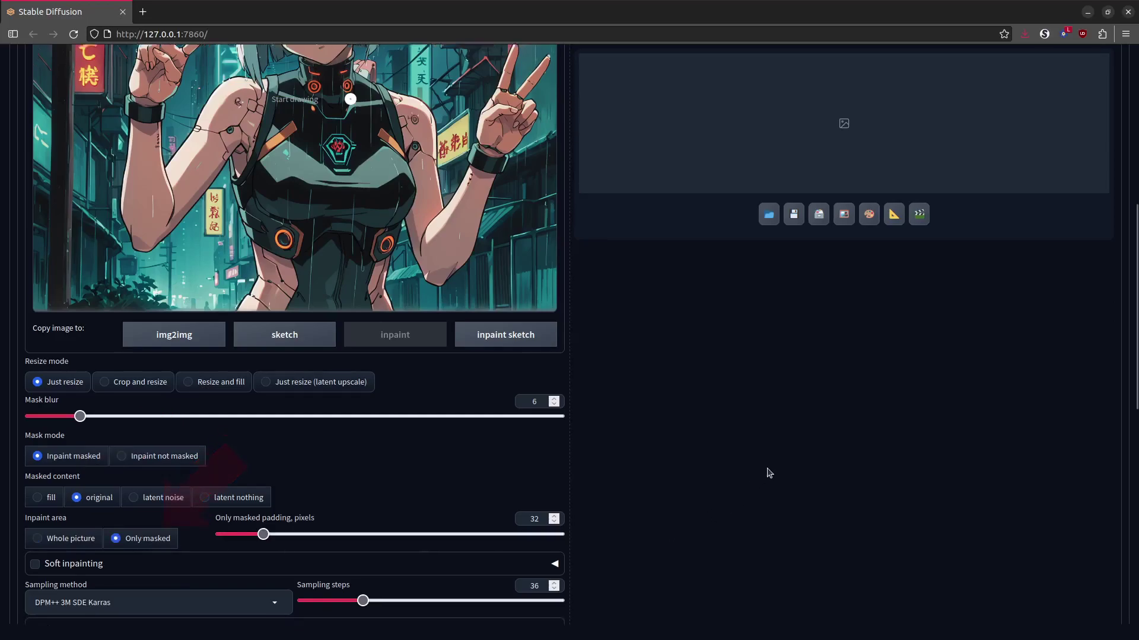
scroll(769, 473, down, 2)
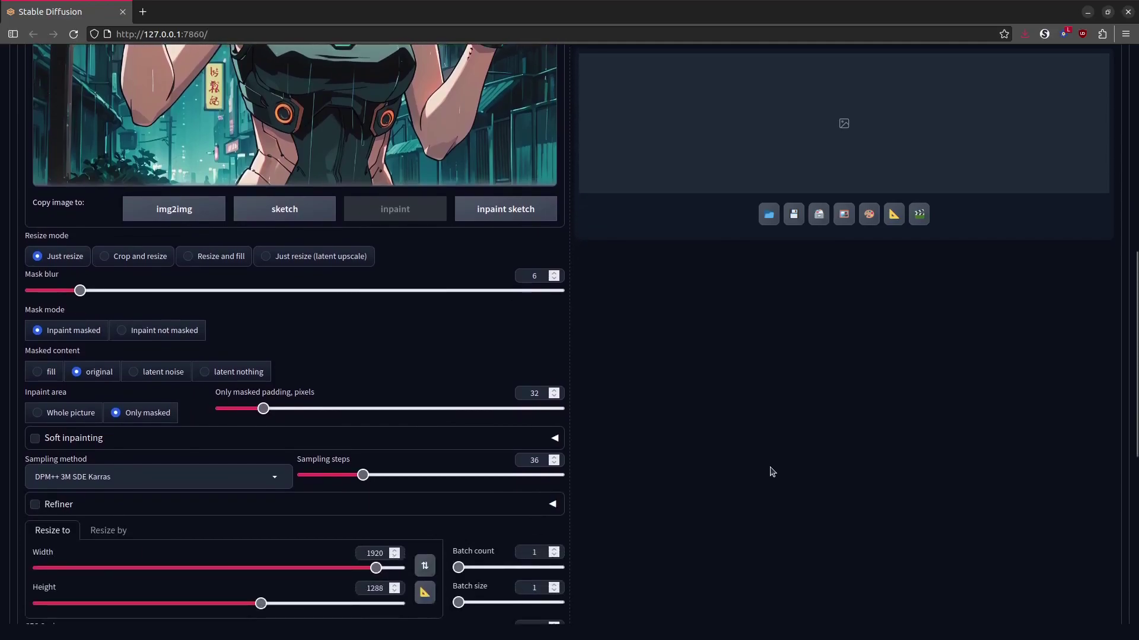
scroll(772, 472, down, 5)
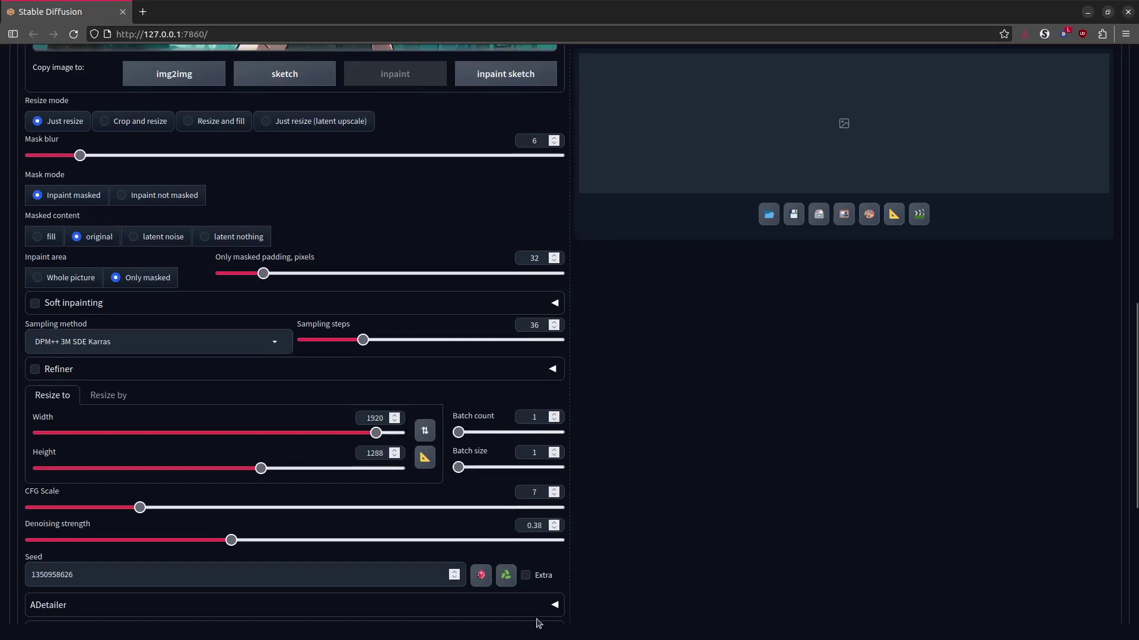
click(480, 579)
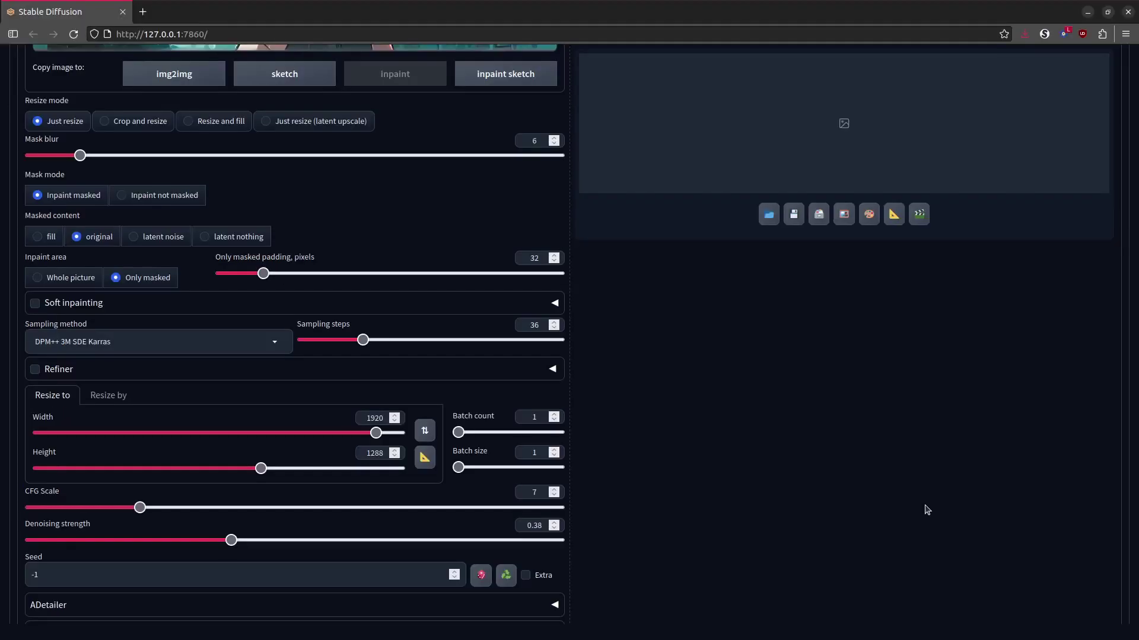
- Enlarge the inpaint canvas and paint a mask over the cyborg's right hand, including both raised fingers and the wristband
scroll(924, 508, up, 10)
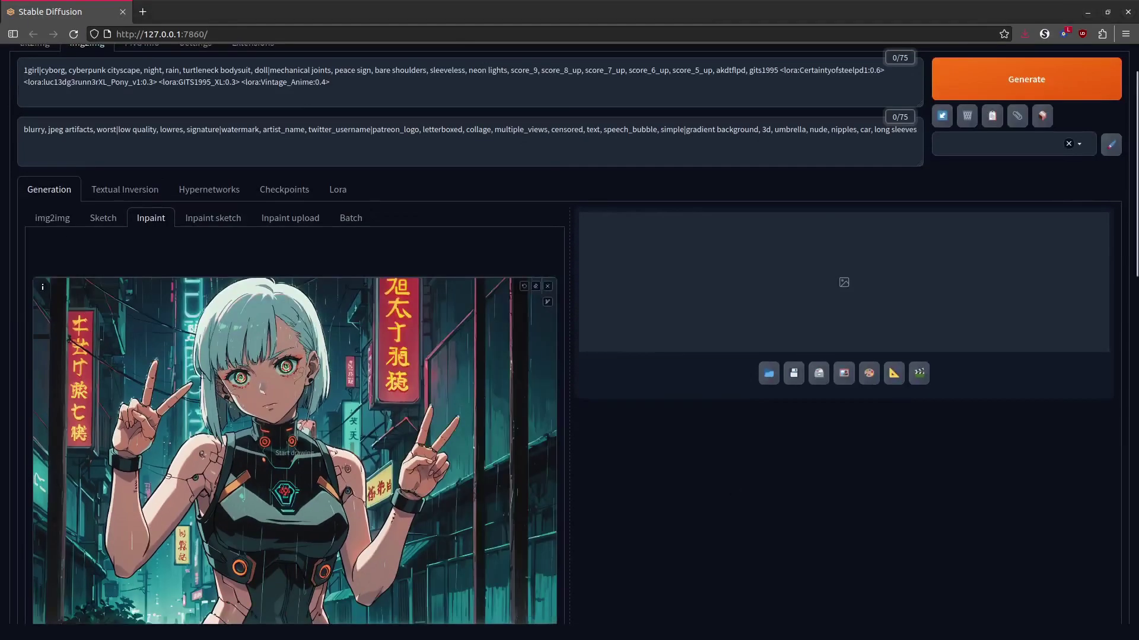
scroll(43, 287, up, 2)
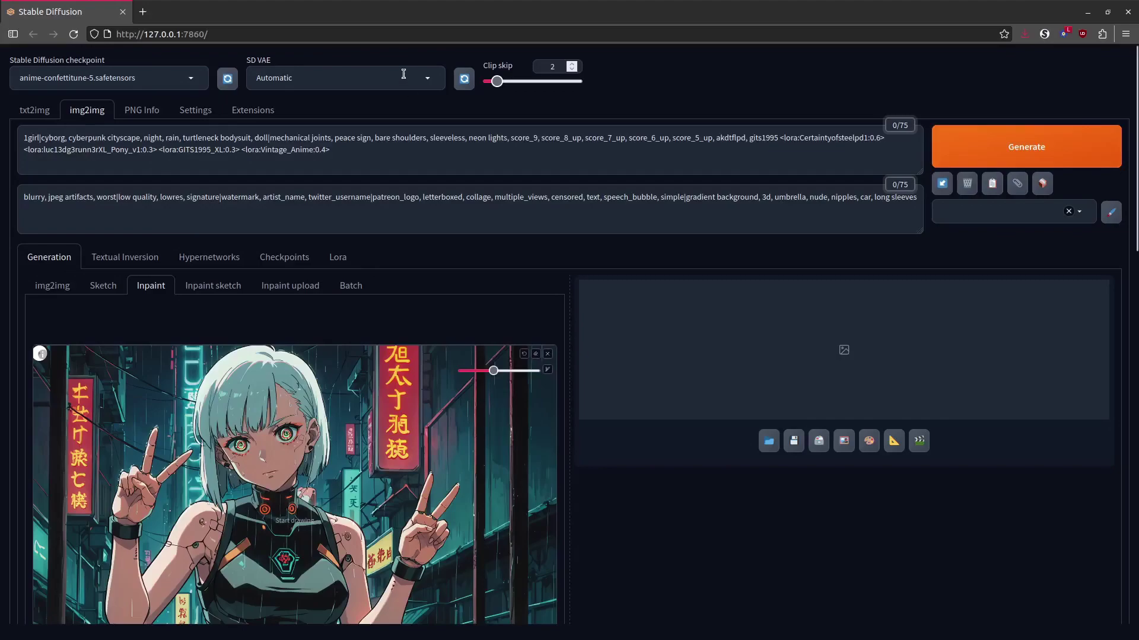
scroll(308, 345, down, 3)
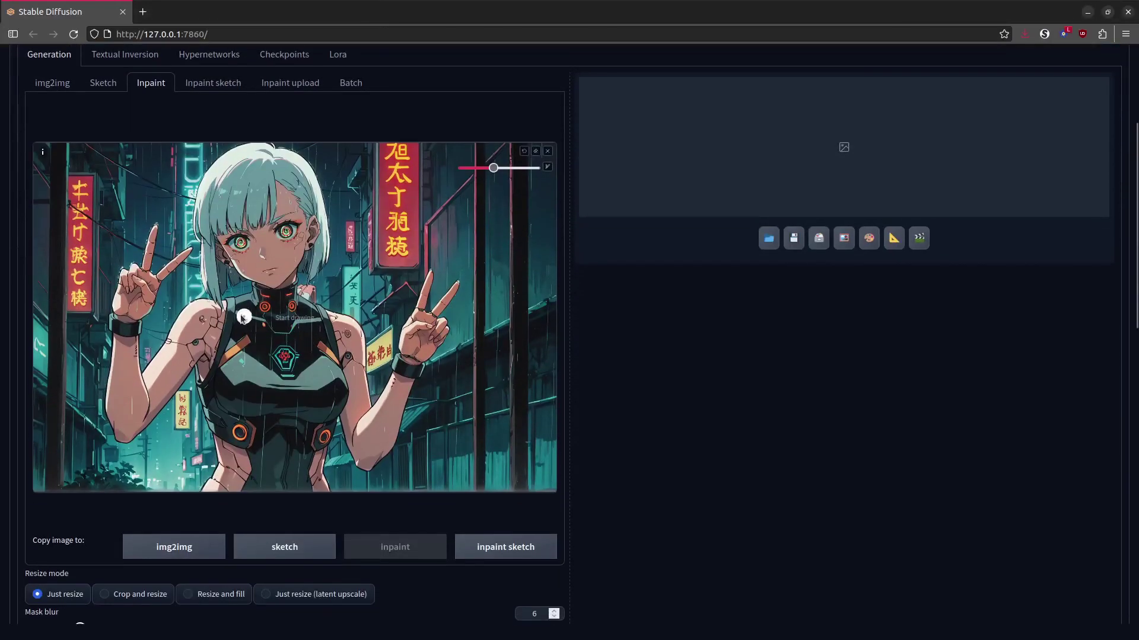
scroll(178, 279, up, 2)
scroll(149, 281, down, 2)
key(alt)
key(alt)
scroll(149, 281, up, 3)
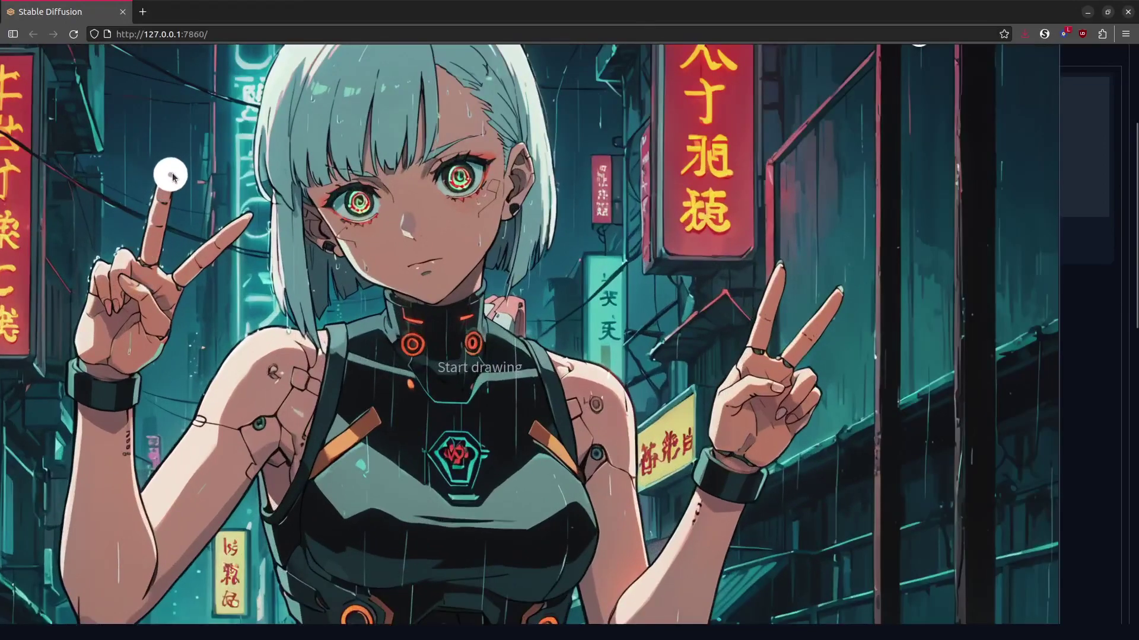
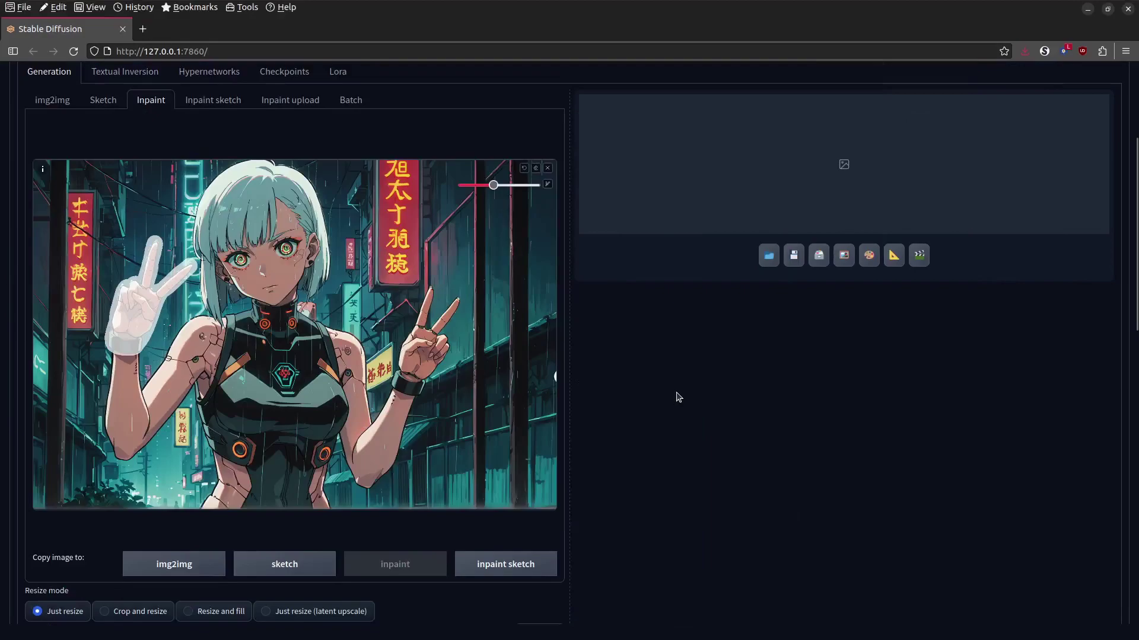
- Set the inpainting resize dimensions to 1536 width and 1536 height
scroll(687, 386, down, 3)
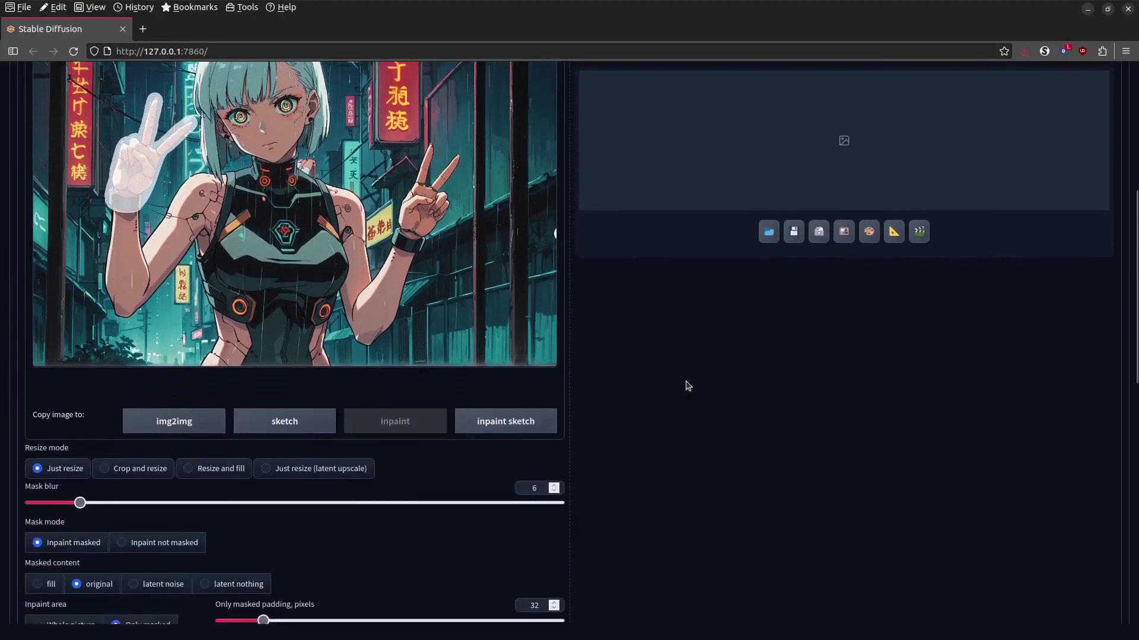
scroll(688, 386, down, 3)
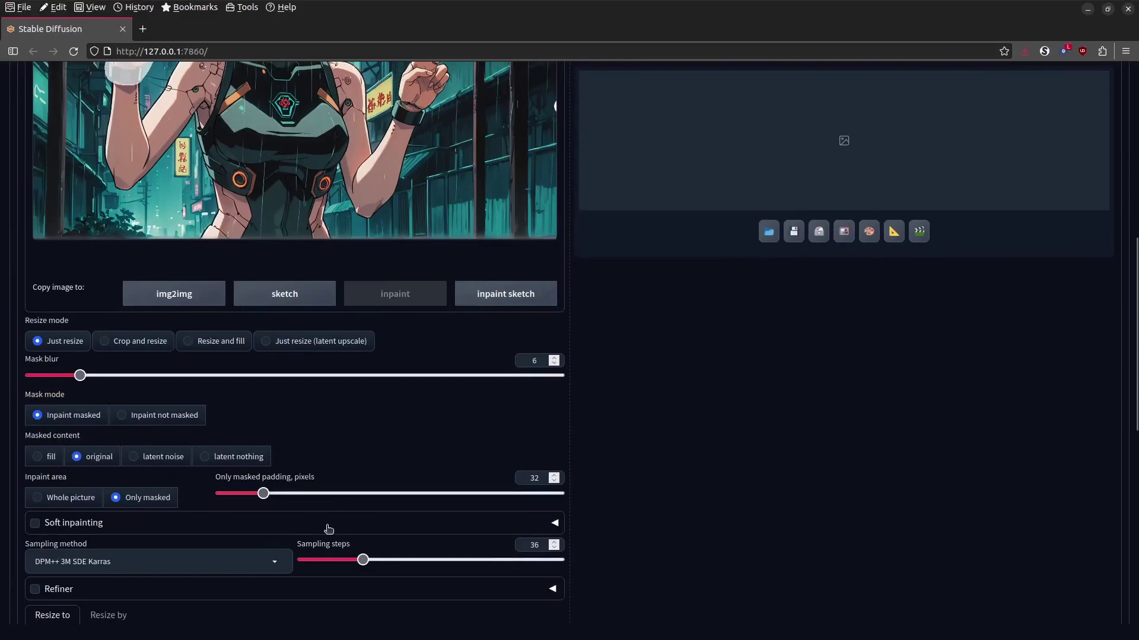
scroll(329, 525, down, 5)
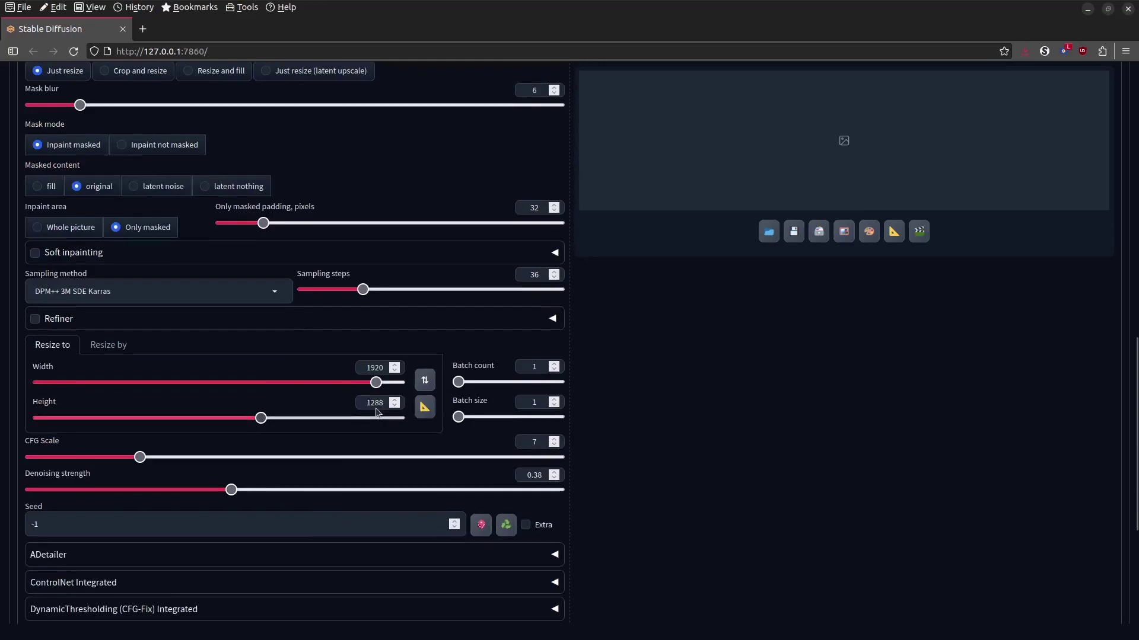
click(384, 372)
key(ctrl+a)
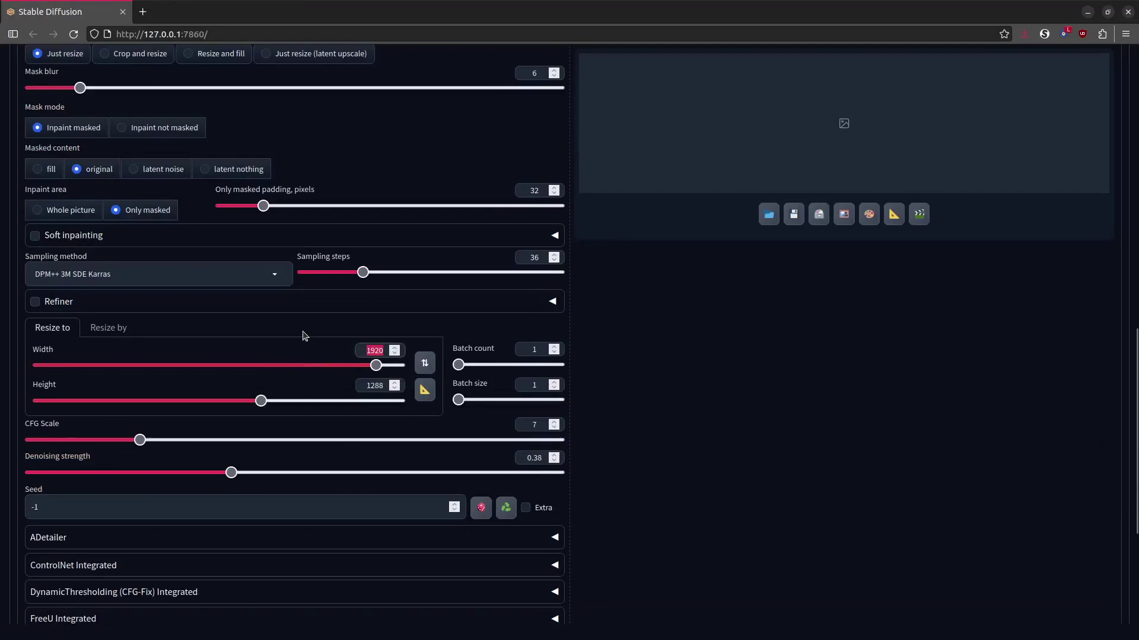
text(1536)
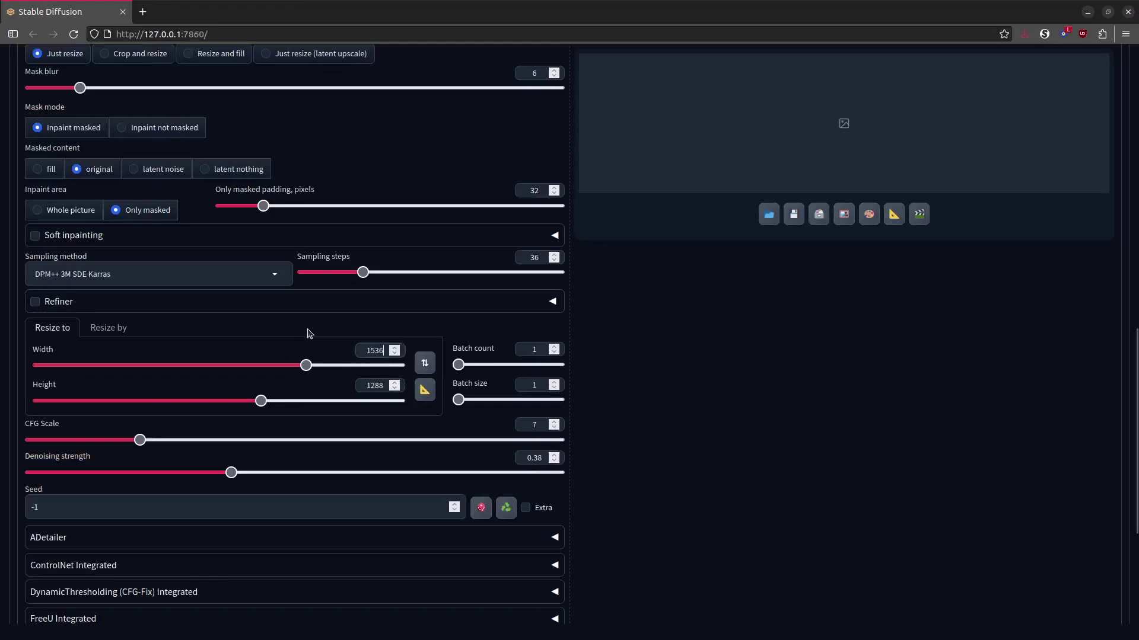
double_click(384, 387)
text(1)
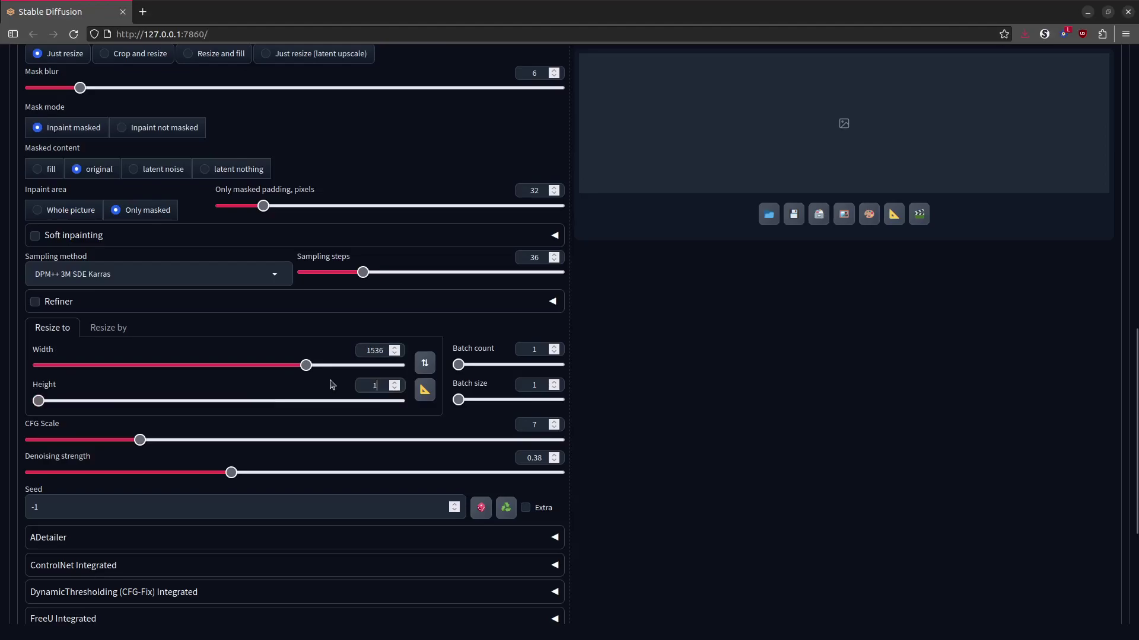
text(536)
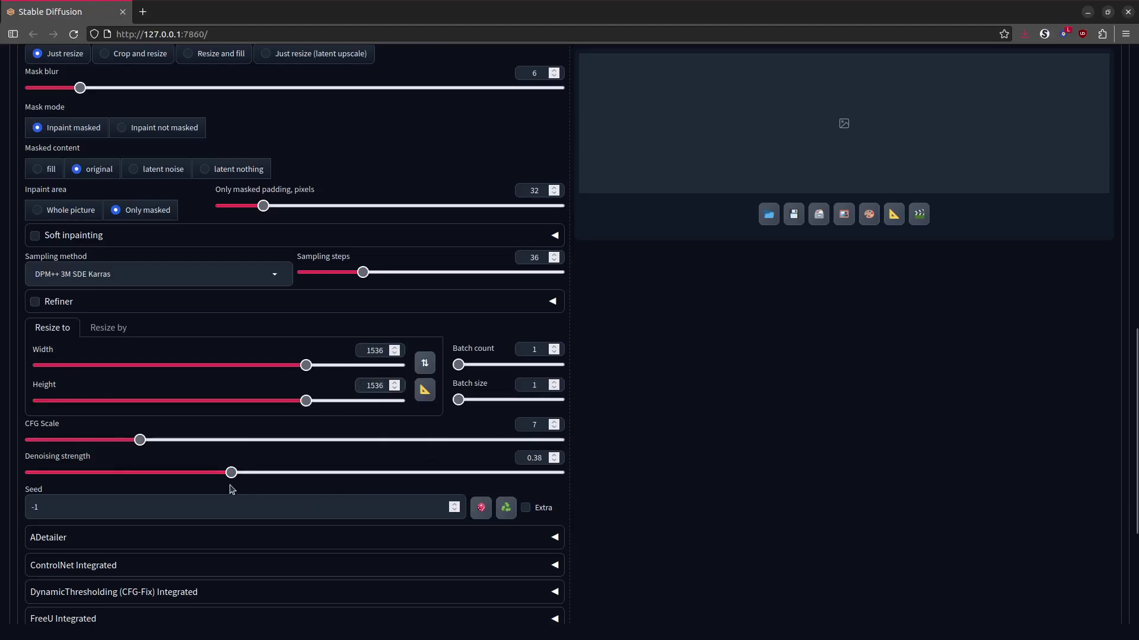
- Select the X/Y/Z plot script with Denoising as the X type and X values 0.4, 0.5, 0.6, 0.7, 0.8
scroll(544, 448, down, 1)
scroll(545, 447, down, 3)
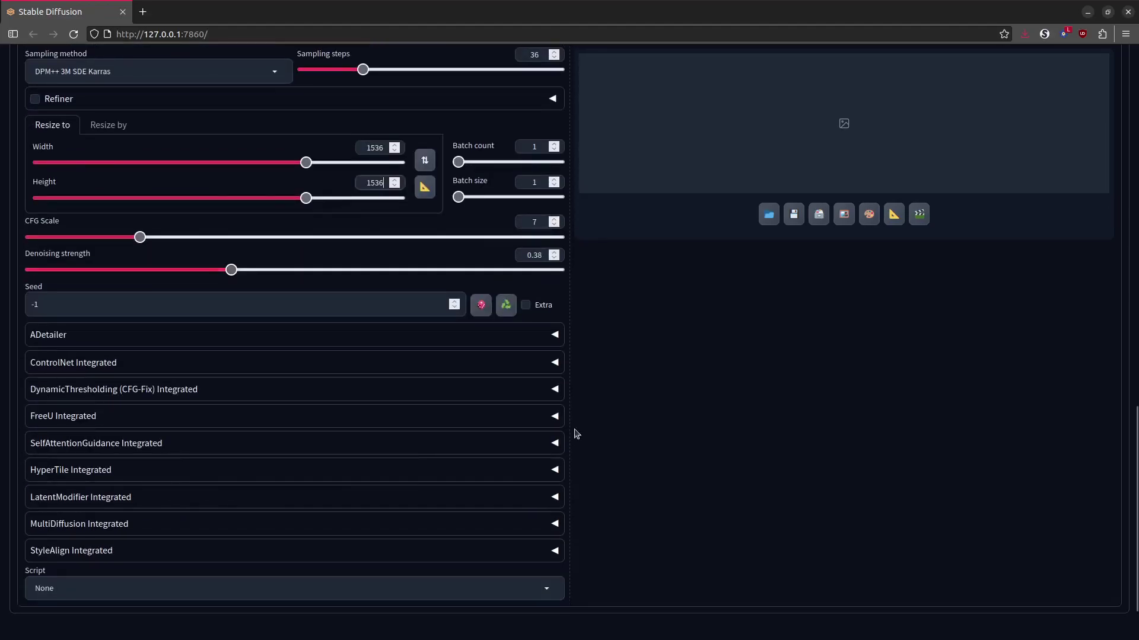
click(132, 587)
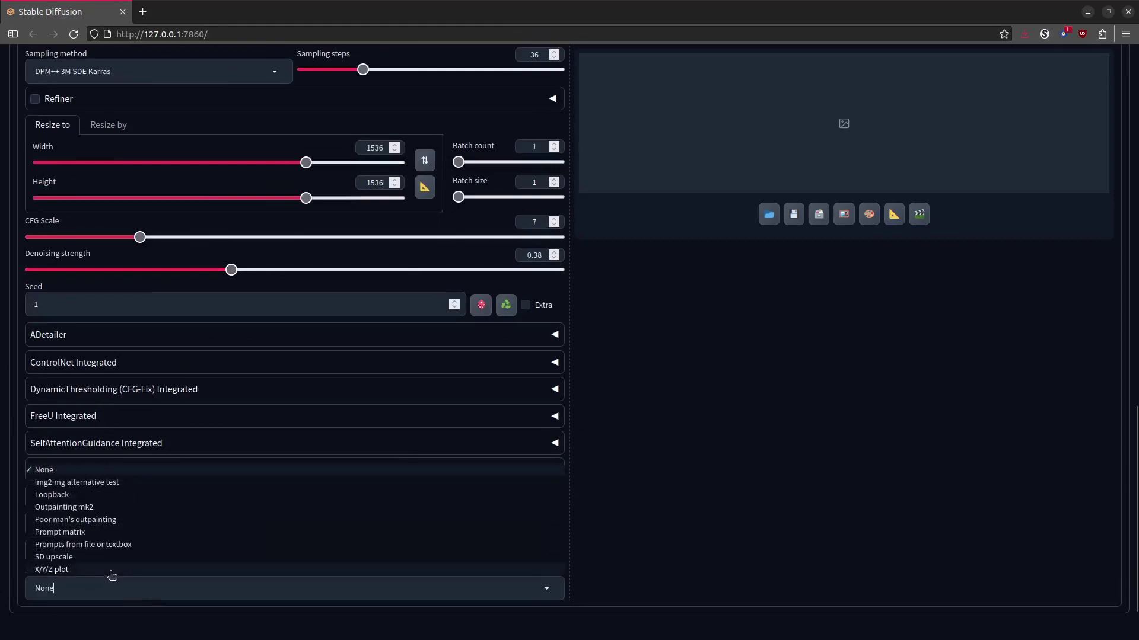
click(109, 571)
scroll(653, 427, down, 3)
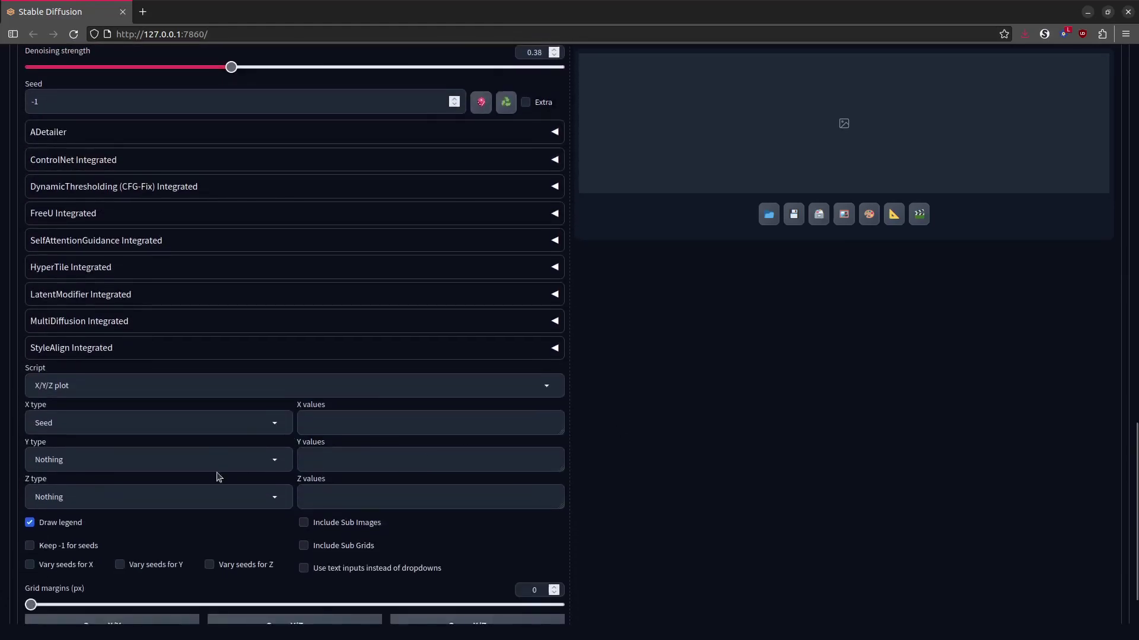
click(162, 421)
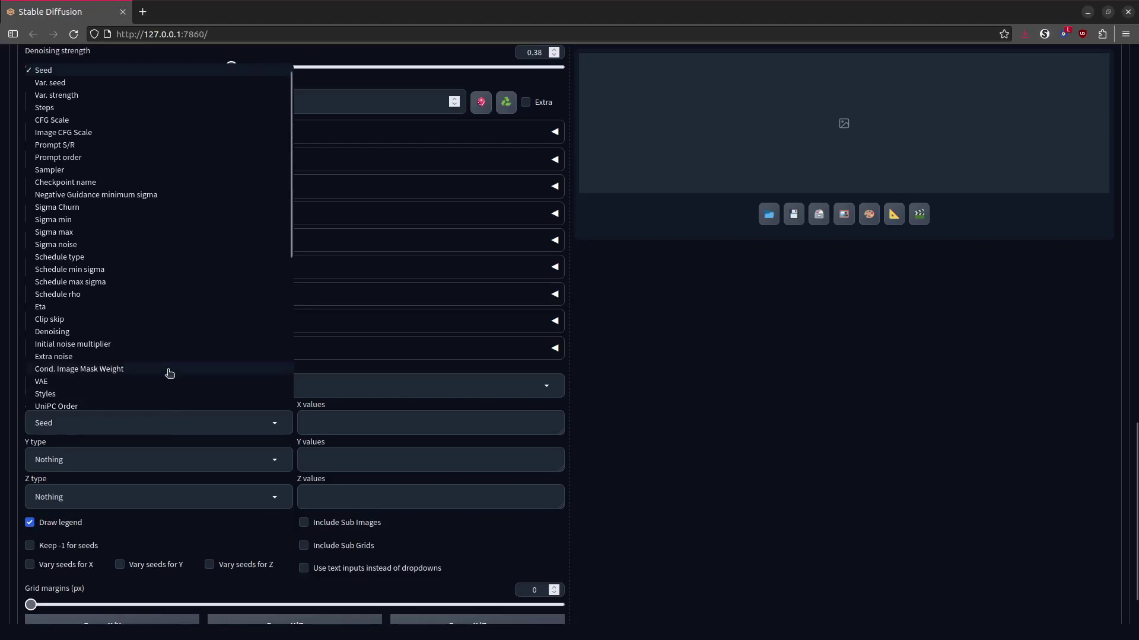
click(149, 332)
click(372, 424)
text(0.4, 0)
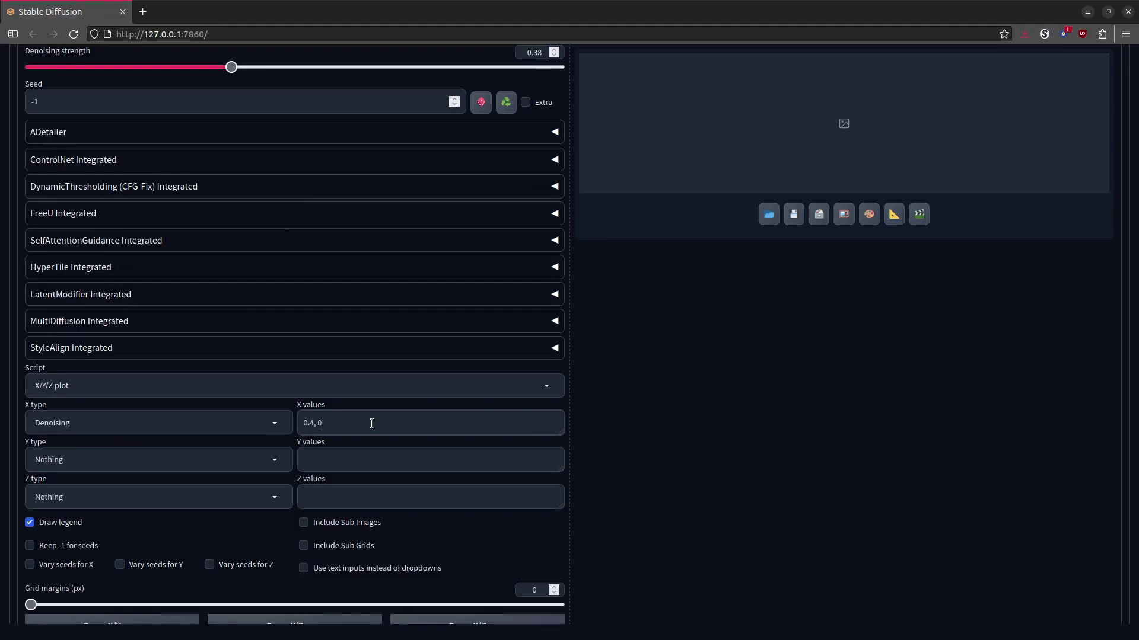
text(.5, 0.6, 0.7, 0.8)
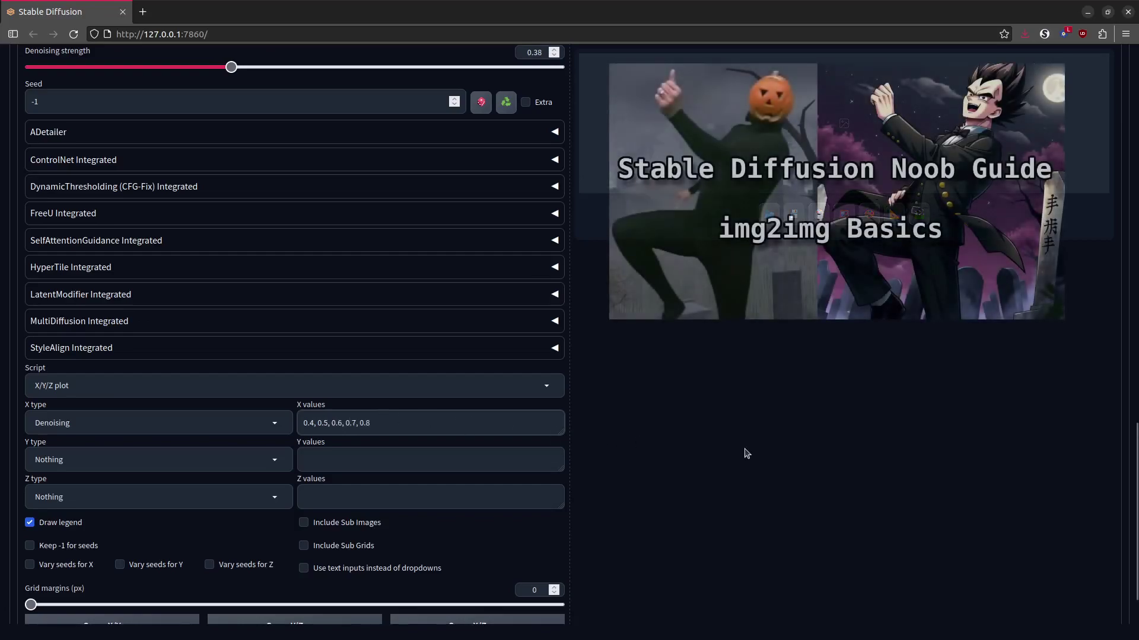
- Set the only masked padding to 0 pixels and generate the inpainted denoising comparison
scroll(746, 454, up, 2)
scroll(746, 453, up, 2)
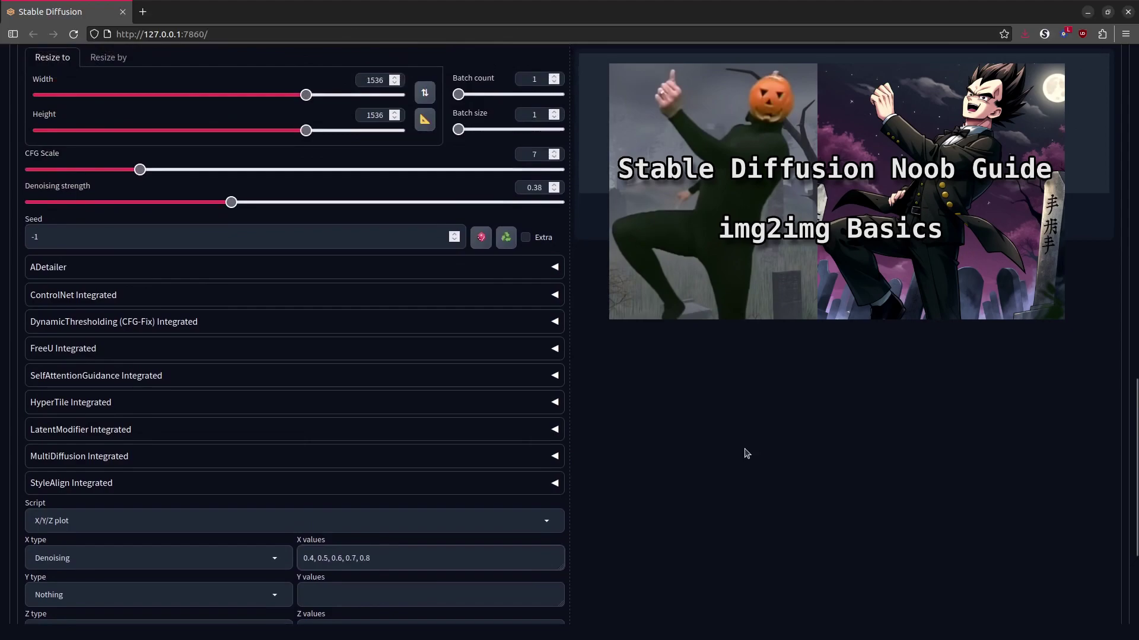
scroll(746, 453, up, 2)
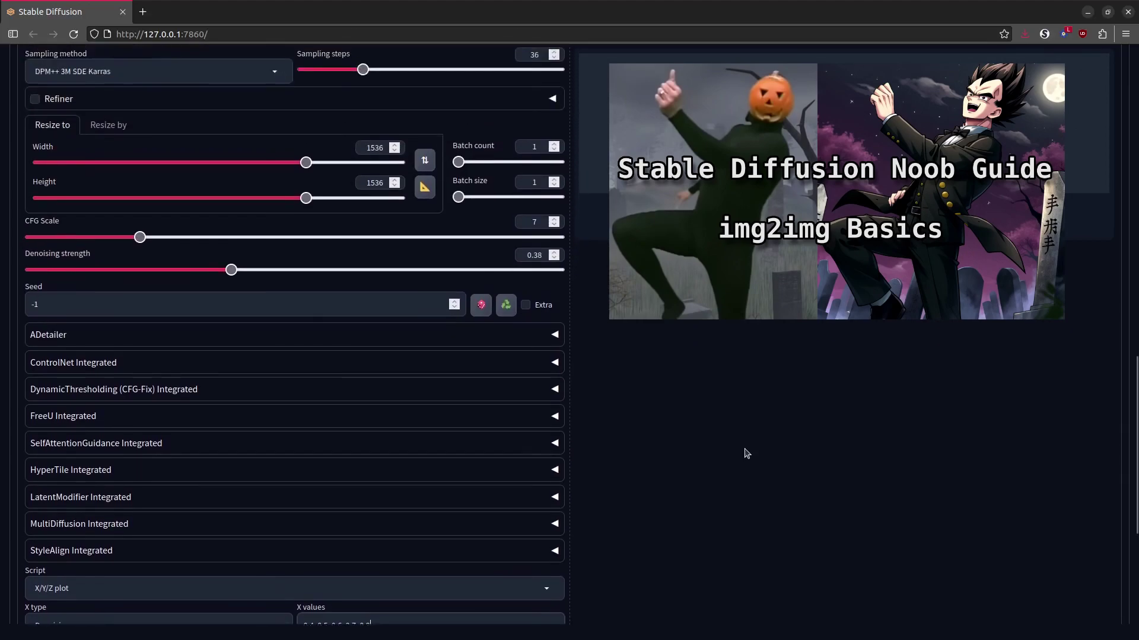
scroll(746, 453, up, 6)
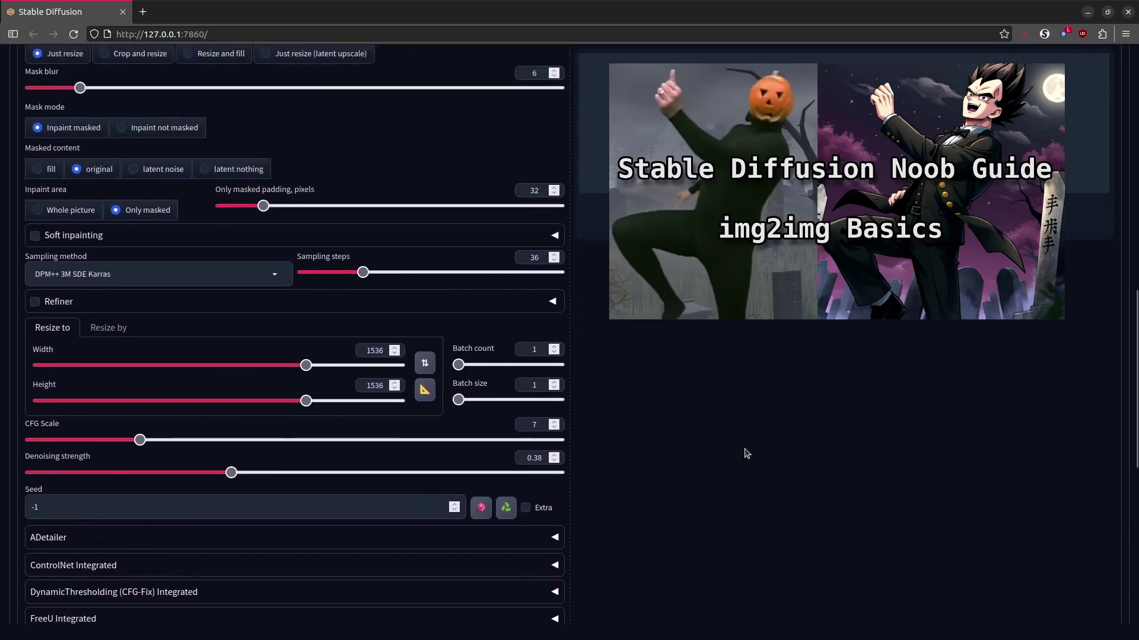
scroll(746, 453, up, 12)
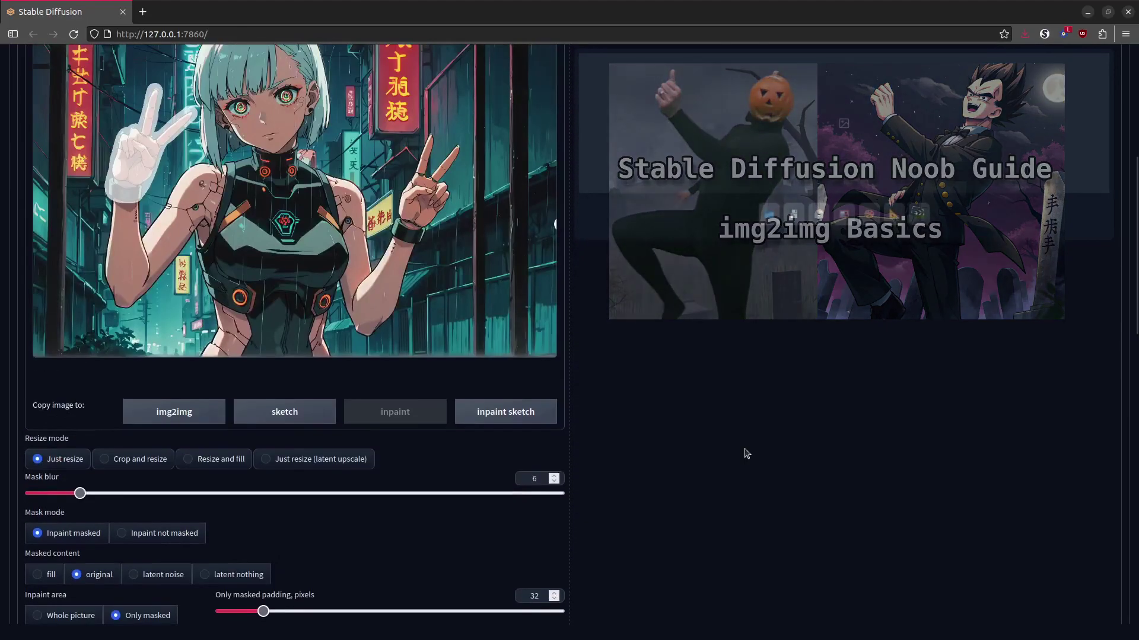
scroll(746, 454, down, 2)
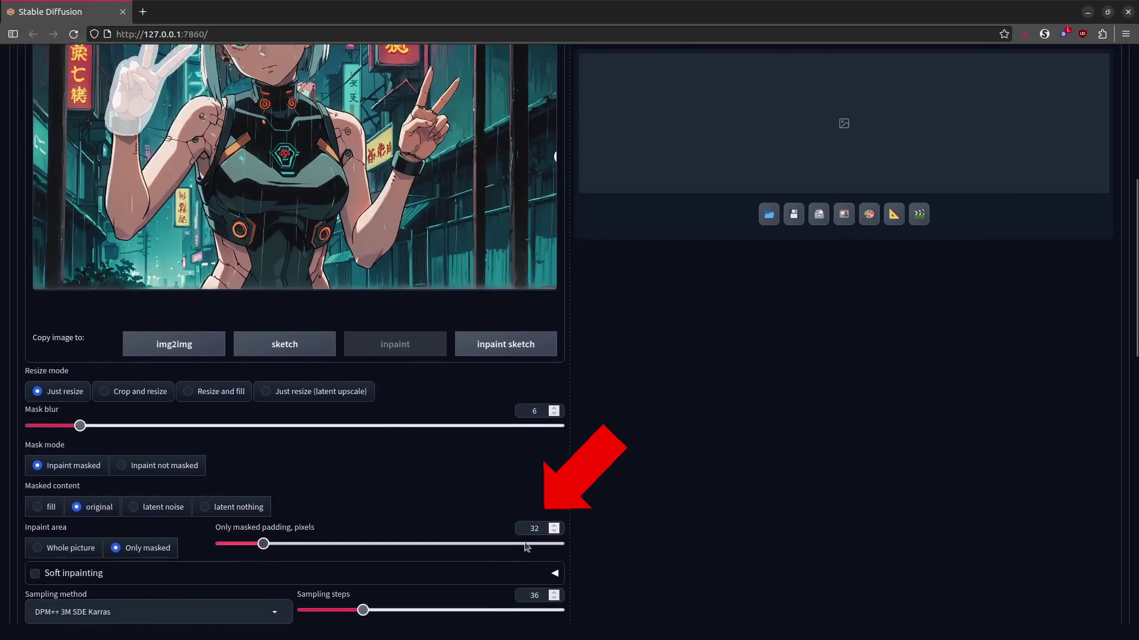
drag(542, 530, 486, 530)
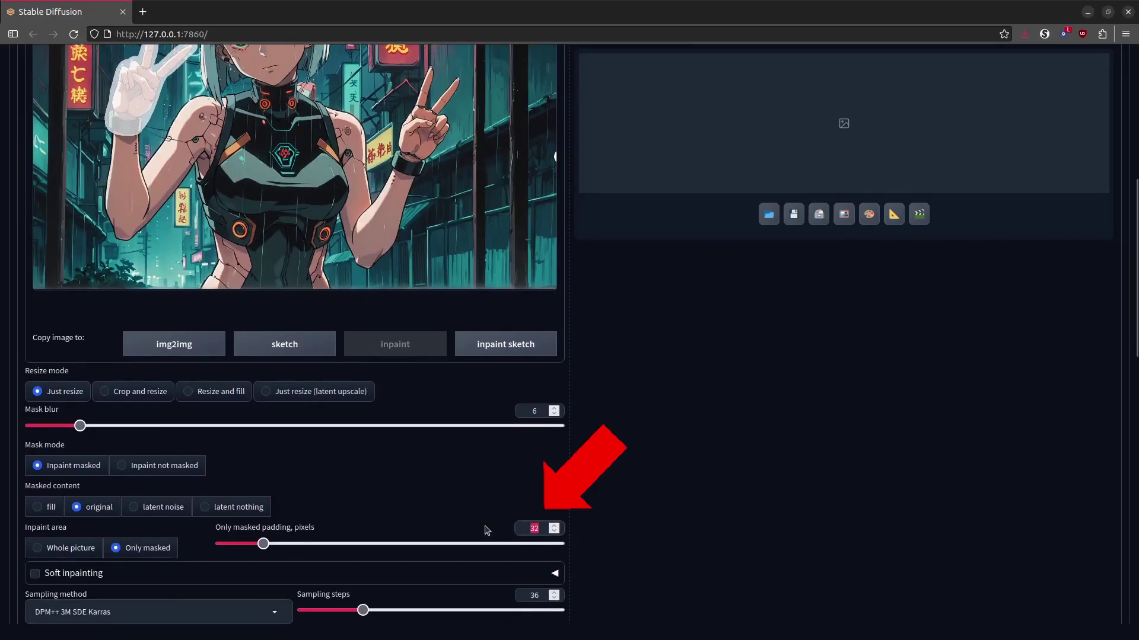
text(0)
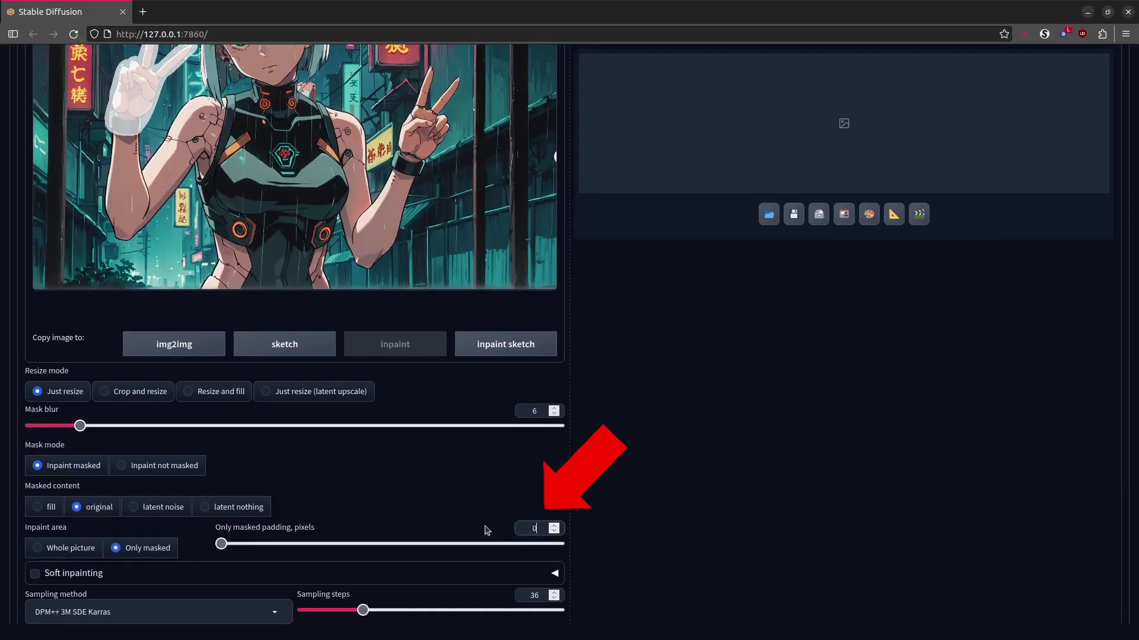
scroll(787, 480, up, 4)
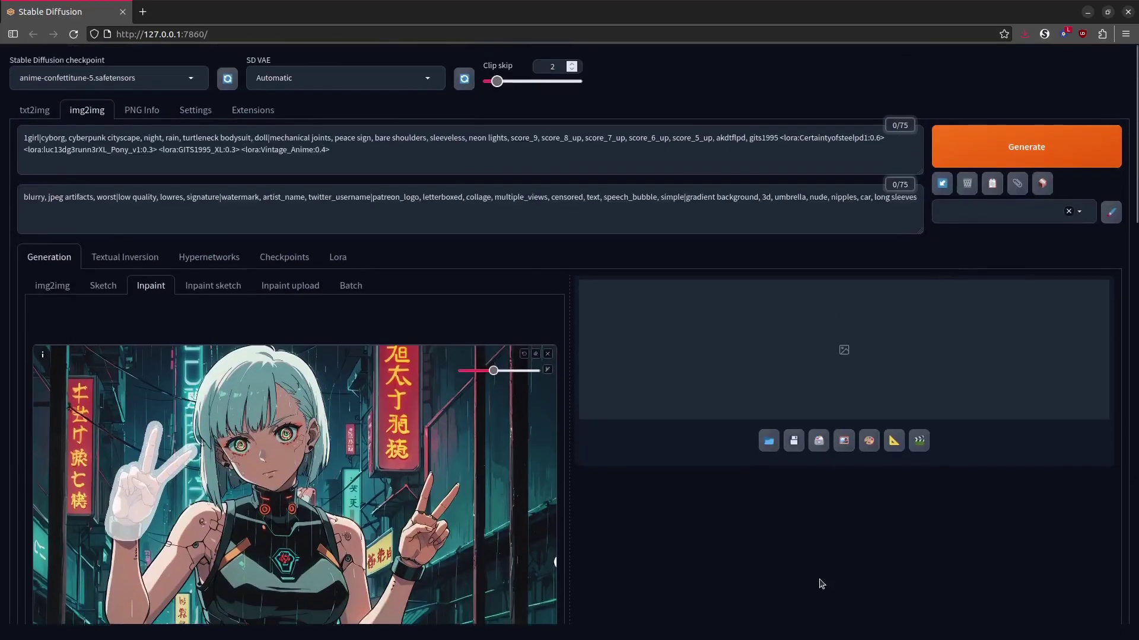
click(1016, 149)
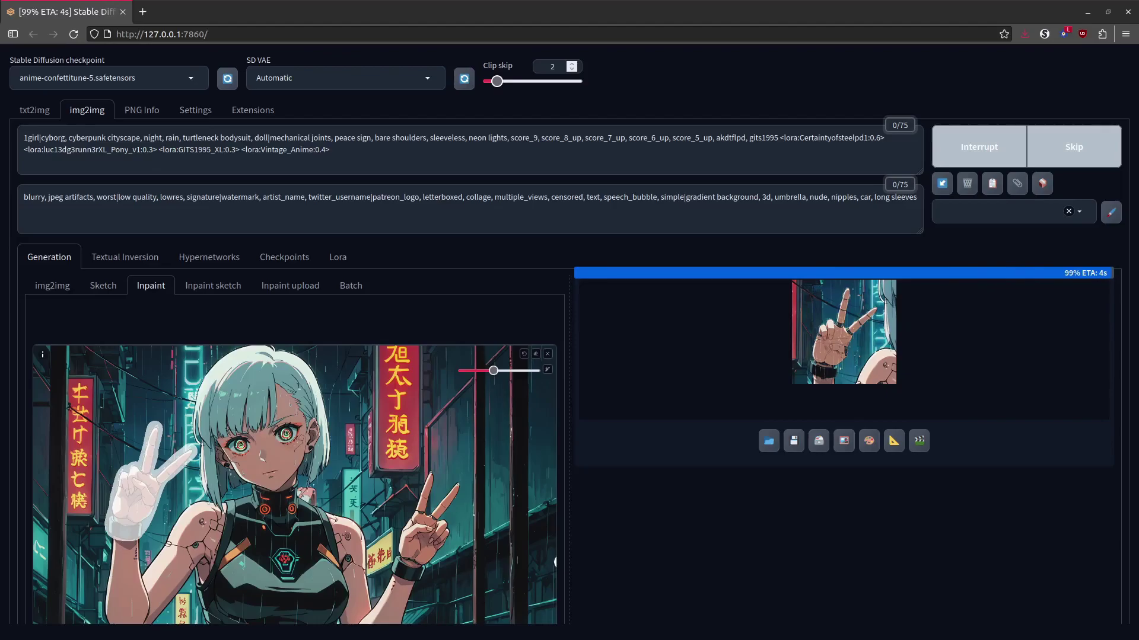
- Paint an inpaint mask covering the cyborg's neck, shoulders and torso, enlarging the brush to fill in the chest area
mouse_move(844, 403)
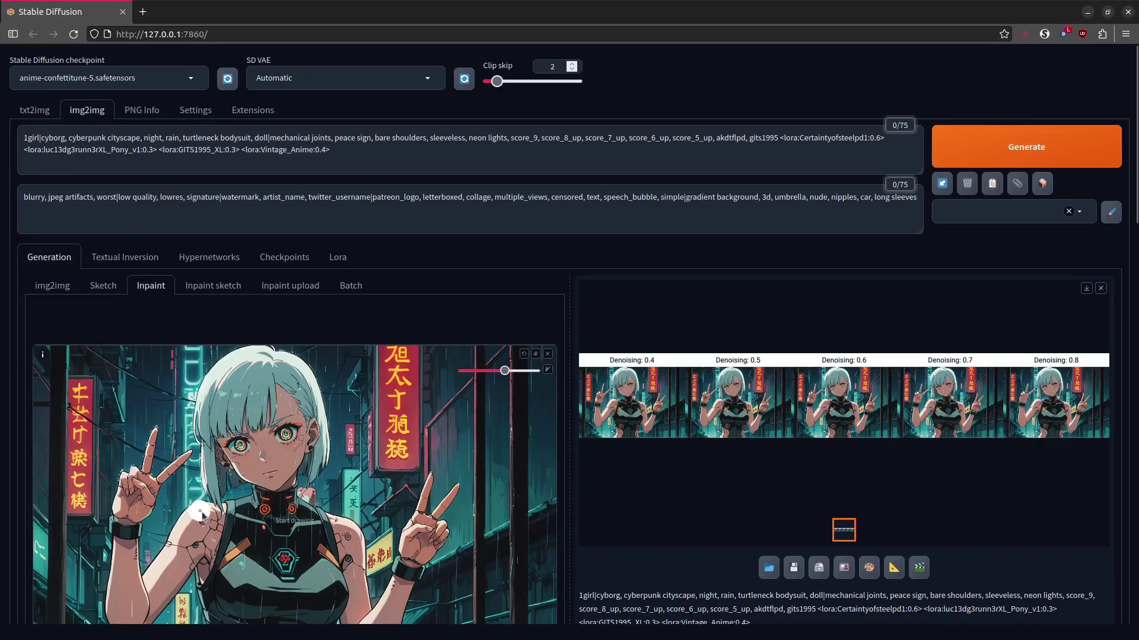
mouse_move(213, 515)
mouse_down()
mouse_move(190, 510)
mouse_move(233, 514)
mouse_move(297, 491)
mouse_move(307, 498)
mouse_move(300, 511)
mouse_move(349, 528)
mouse_move(354, 590)
mouse_up()
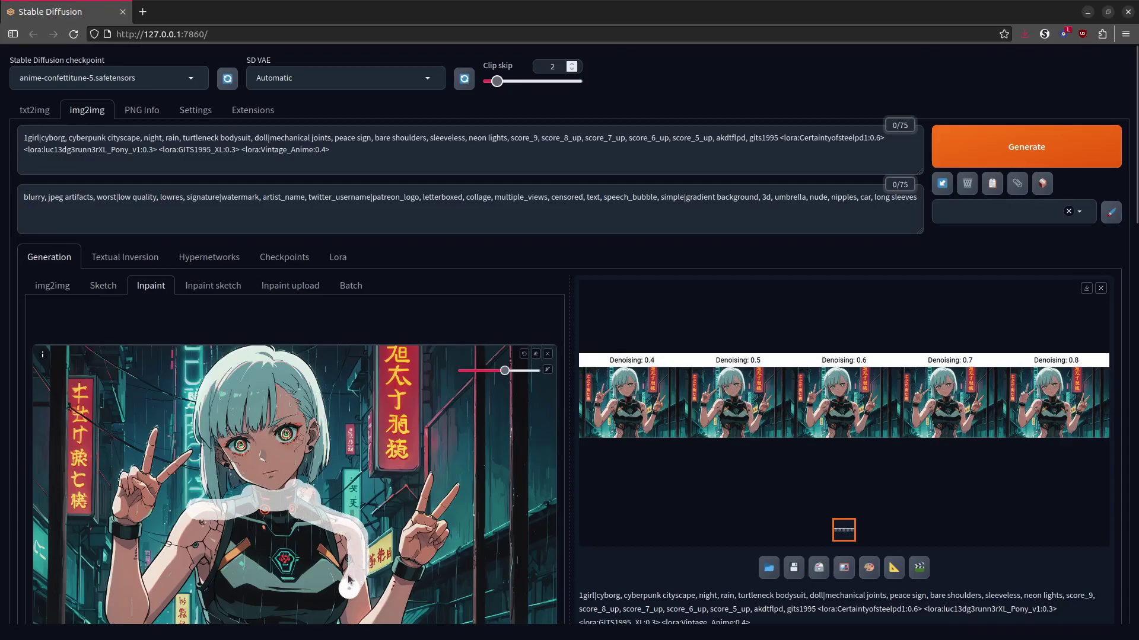
scroll(338, 541, down, 4)
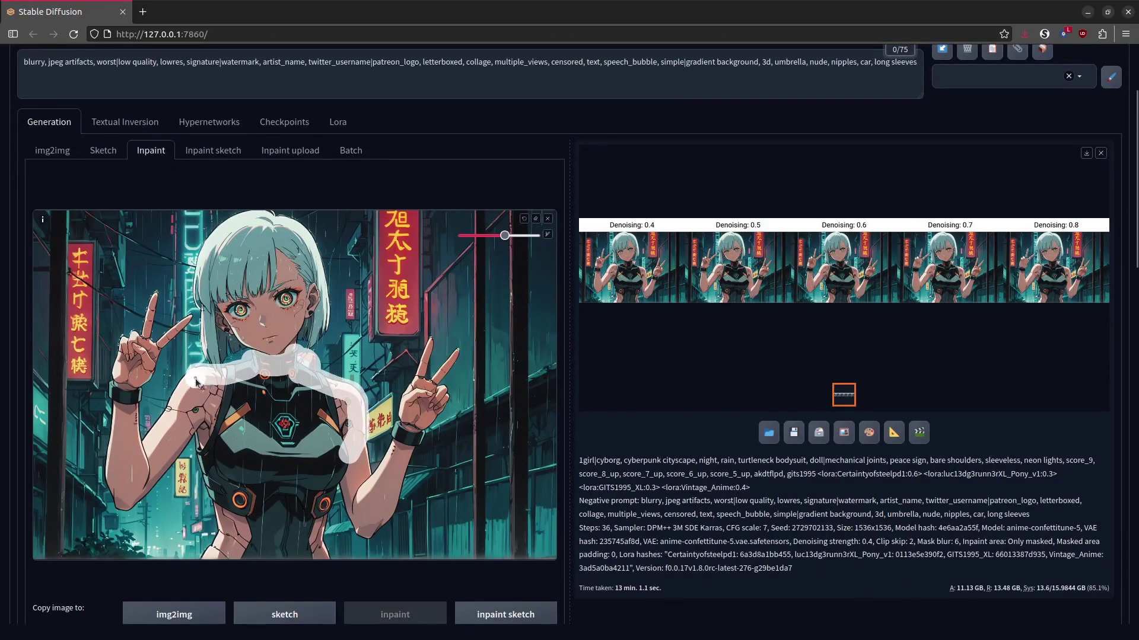
mouse_move(176, 413)
mouse_down()
mouse_move(241, 516)
mouse_move(283, 526)
mouse_move(319, 514)
mouse_move(349, 449)
mouse_move(340, 454)
mouse_move(346, 420)
mouse_move(276, 384)
mouse_up()
drag(504, 236, 534, 235)
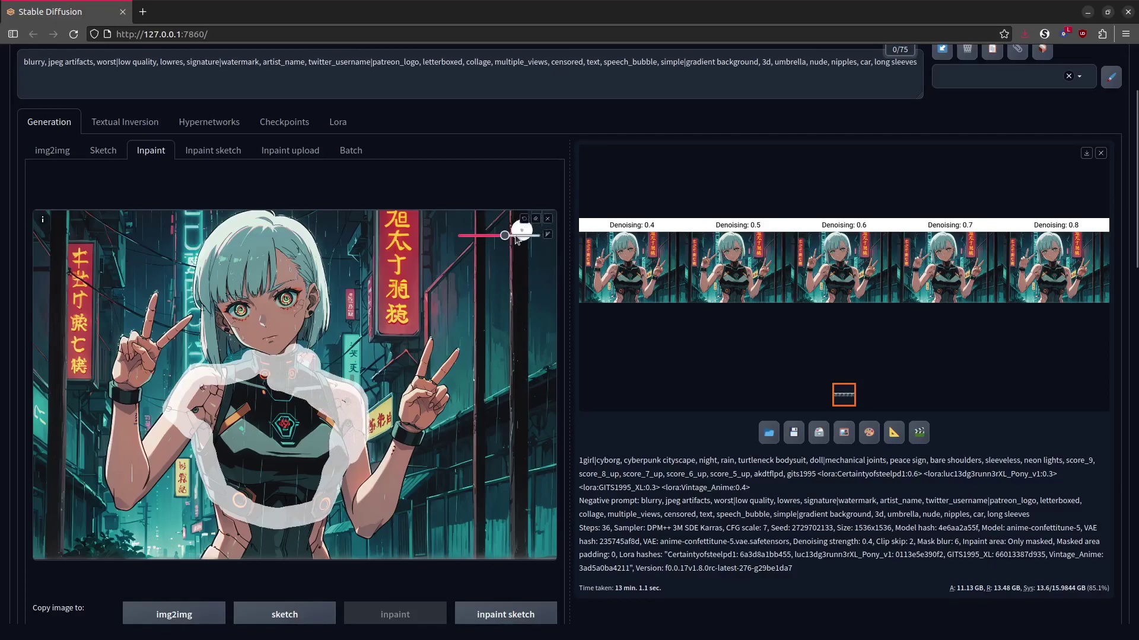
mouse_move(290, 414)
mouse_down()
mouse_move(265, 391)
mouse_move(206, 401)
mouse_move(207, 423)
mouse_move(267, 426)
mouse_move(267, 410)
mouse_move(244, 434)
mouse_move(332, 412)
mouse_move(322, 401)
mouse_move(330, 447)
mouse_move(301, 497)
mouse_move(281, 496)
mouse_move(305, 448)
mouse_move(273, 495)
mouse_move(233, 487)
mouse_move(221, 451)
mouse_up()
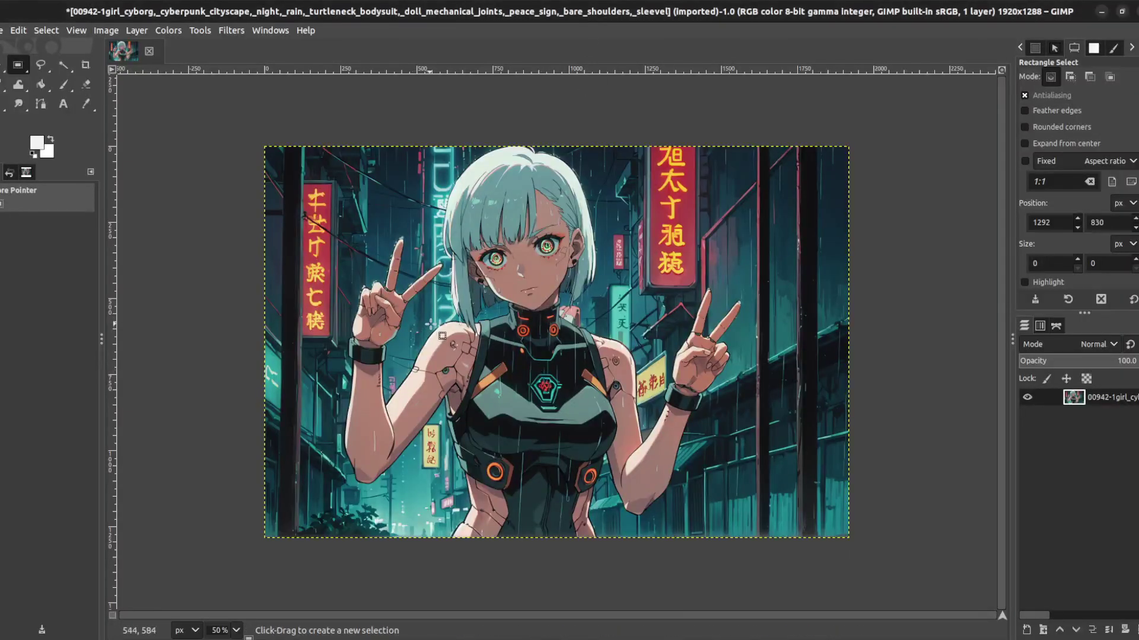
- Switch to GIMP and draw a rectangular selection around the cyborg's shoulders and torso to measure the masked area
drag(426, 321, 636, 494)
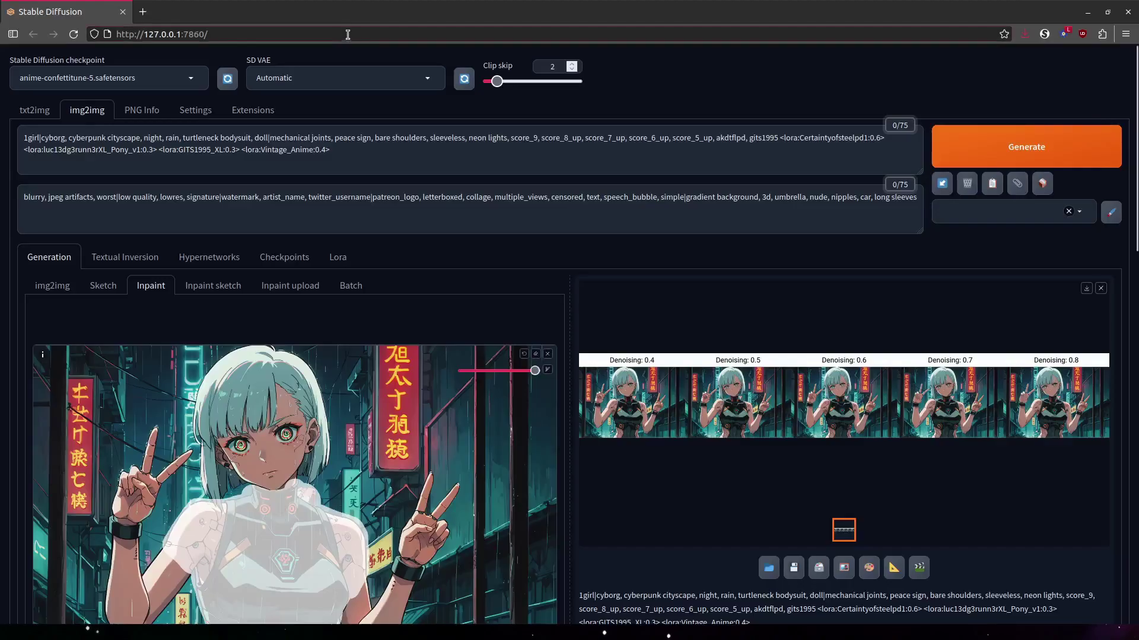
- Back in Stable Diffusion, set denoising strength to 0.57 and the resize dimensions to 768 width and 640 height, and generate the torso inpaint
scroll(365, 335, down, 10)
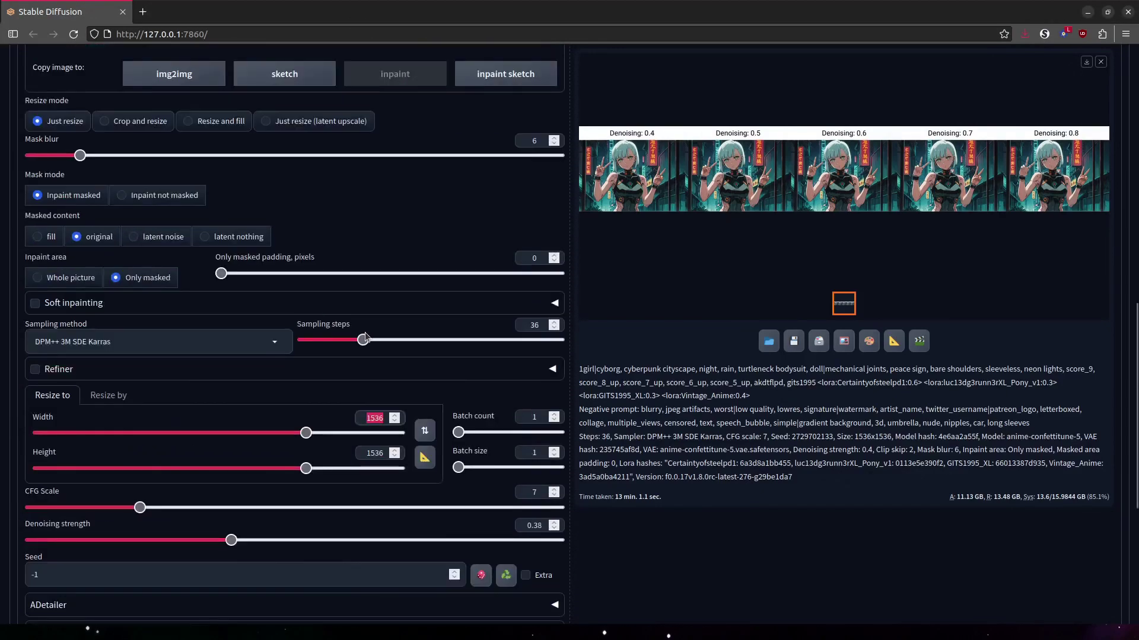
click(375, 419)
double_click(375, 418)
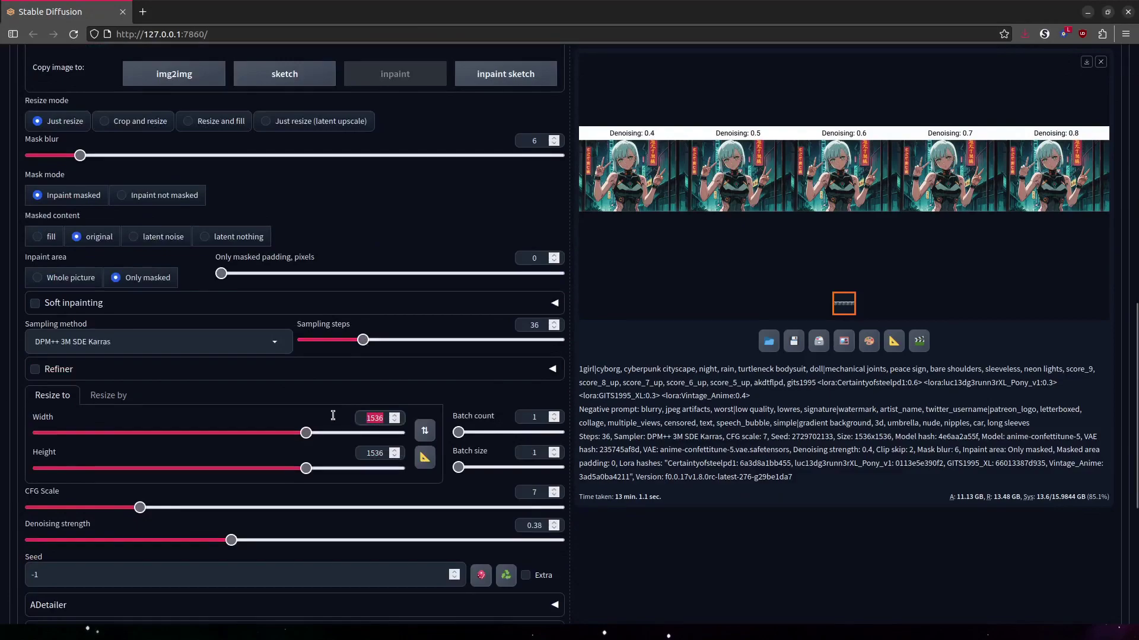
drag(231, 540, 331, 540)
double_click(374, 419)
text(768)
double_click(375, 454)
text(640)
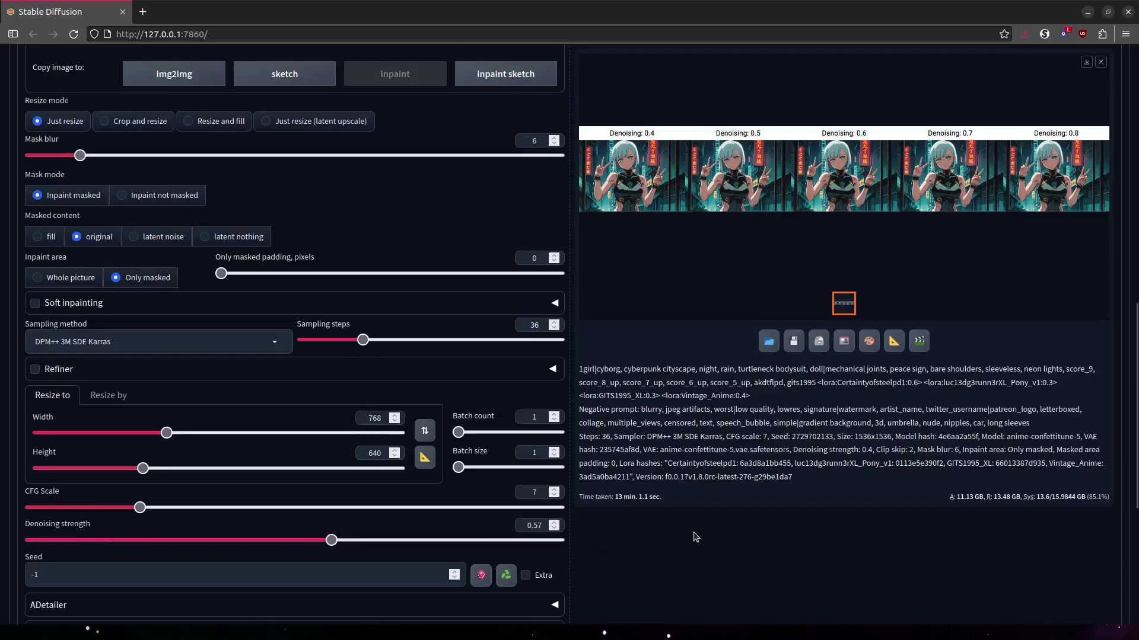
scroll(700, 552, up, 10)
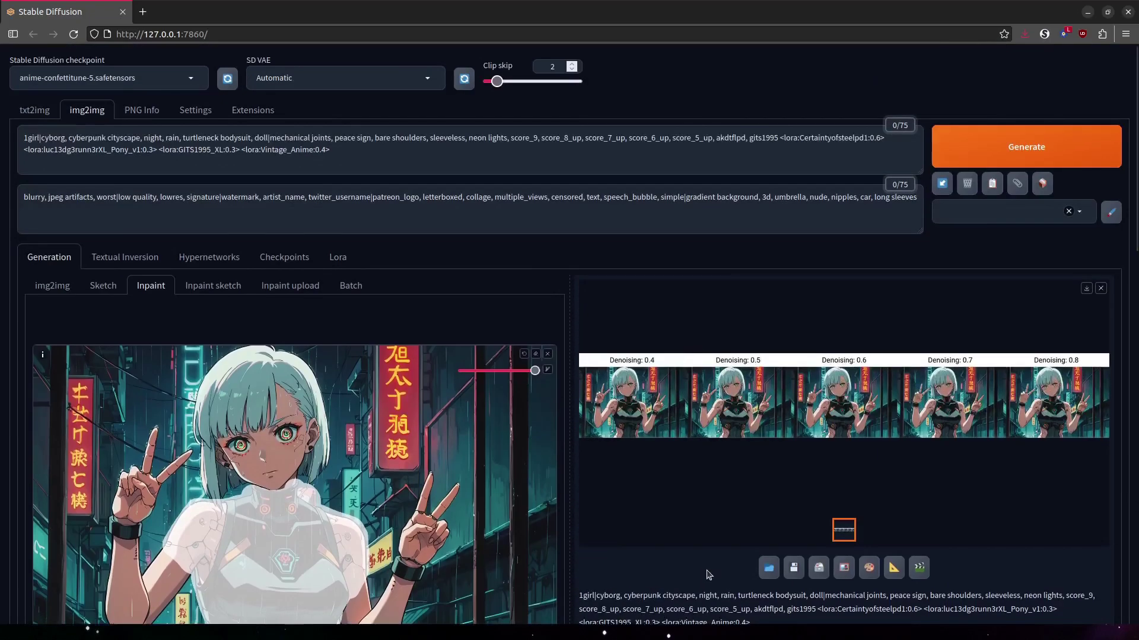
click(1026, 146)
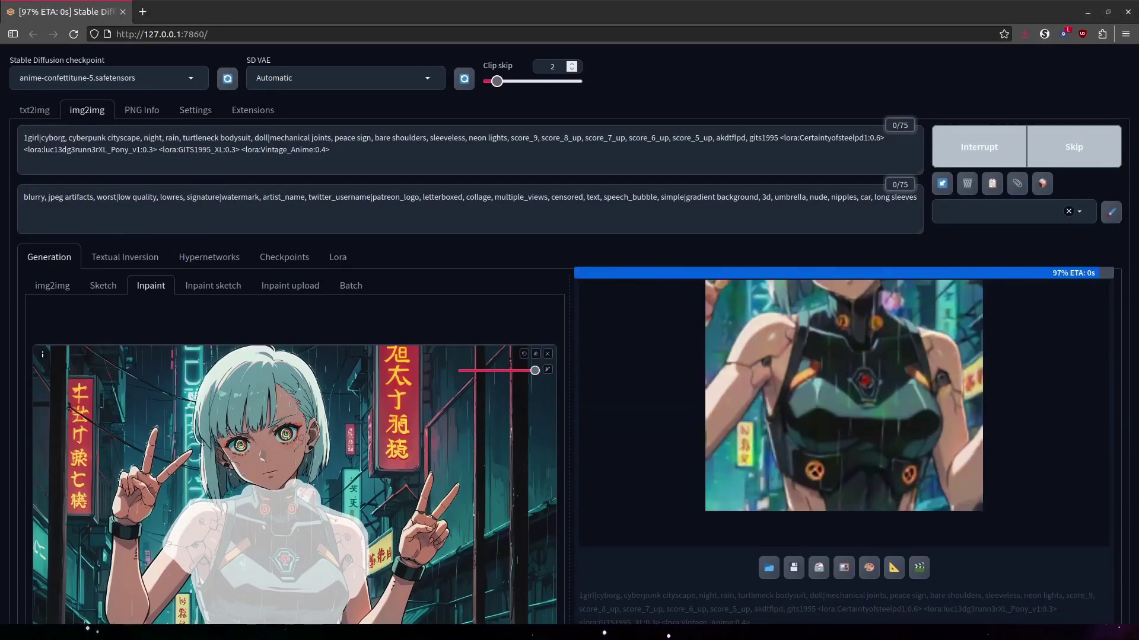
- Set the resize dimensions to 1024 width and 860 height and generate the torso inpaint again
scroll(534, 374, down, 10)
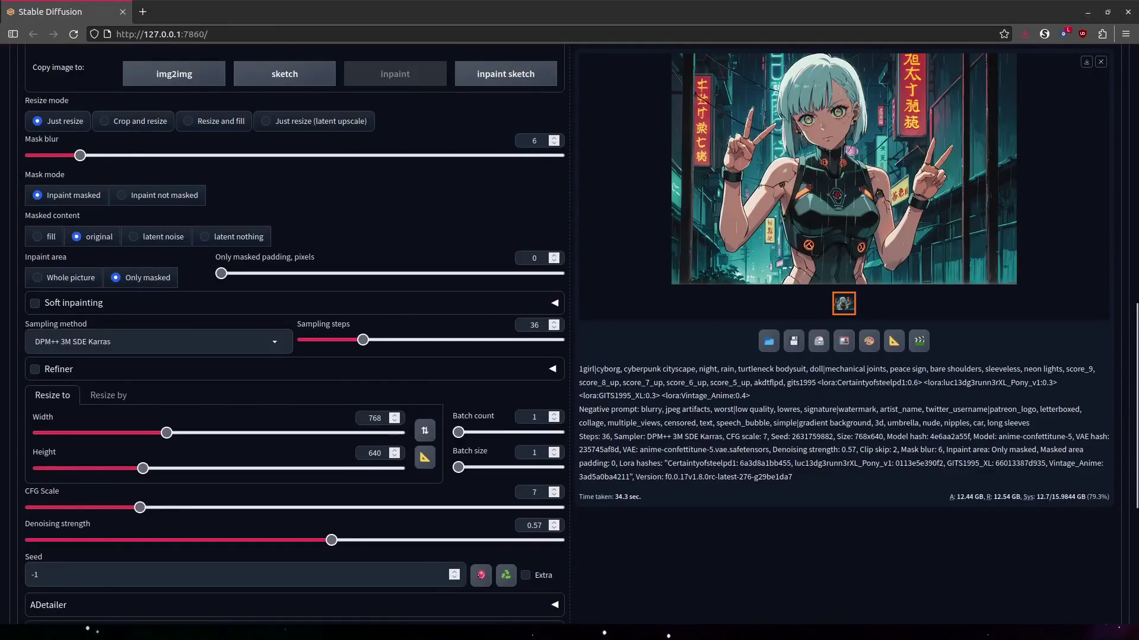
double_click(385, 421)
text(1024)
key(Tab)
key(Tab)
text(860)
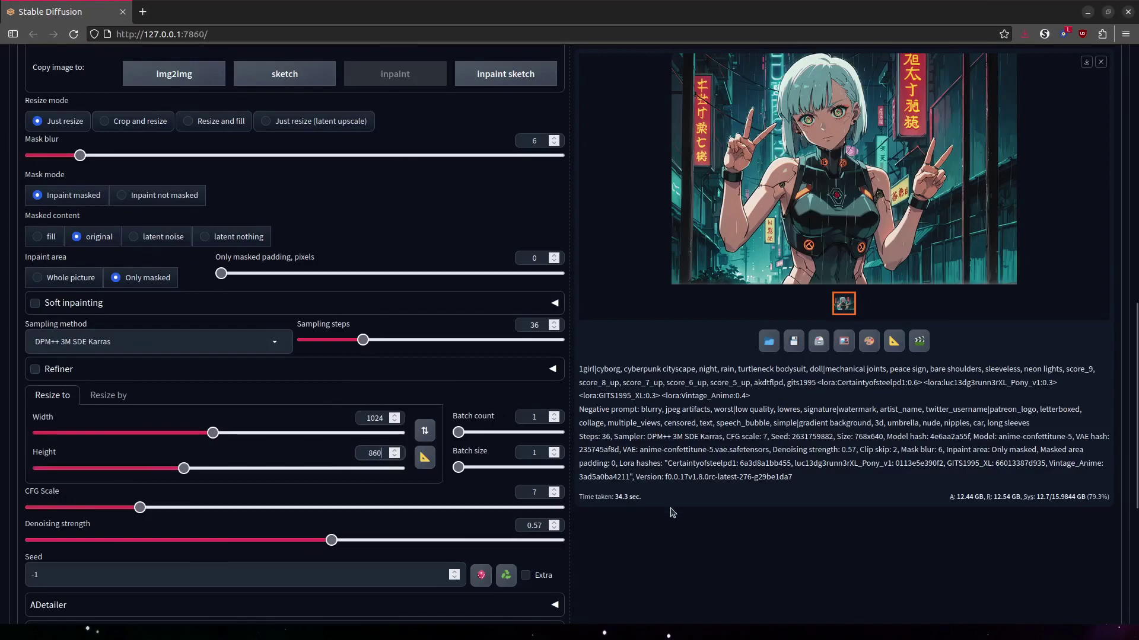
key(ctrl+Return)
scroll(673, 513, up, 10)
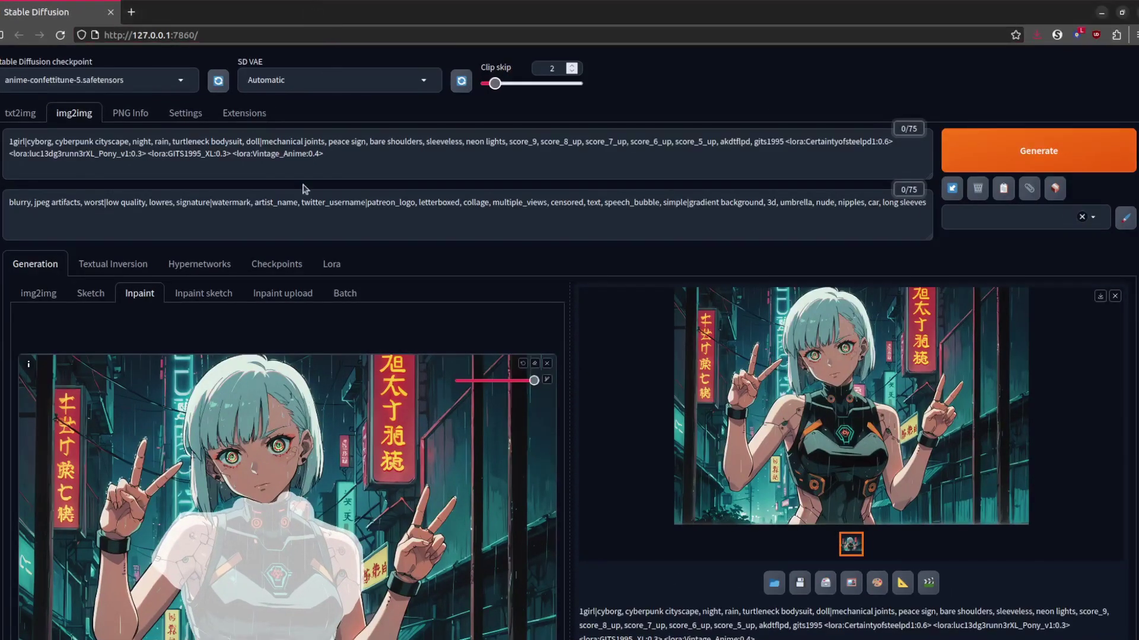
- Set the resize dimensions to 1536 width and 1280 height and generate another torso inpaint
scroll(307, 178, down, 8)
scroll(300, 182, down, 6)
drag(379, 360, 335, 362)
text(1536)
drag(379, 396, 338, 396)
text(1280)
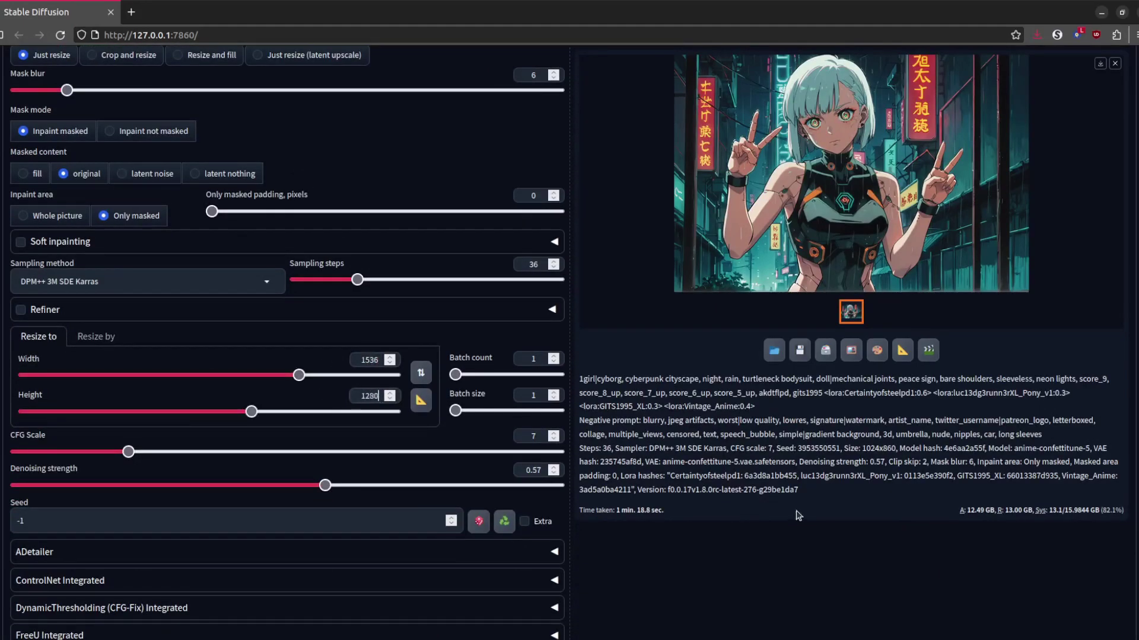
key(ctrl+Return)
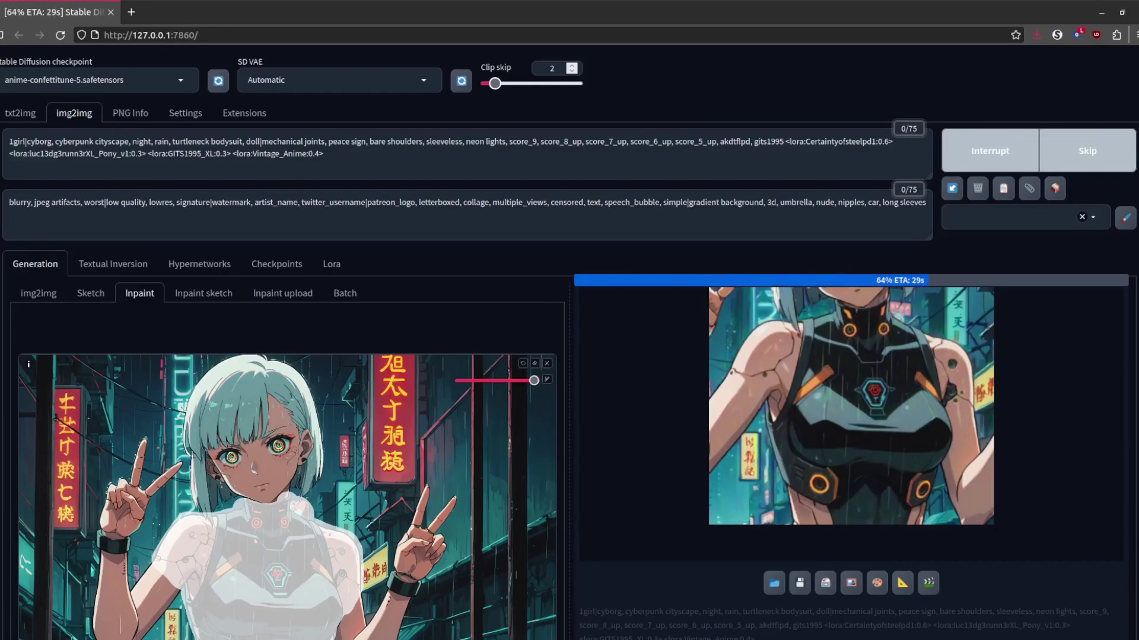
- Set the resize dimensions to 2048 width and 1744 height and generate the torso inpaint at that size
scroll(285, 356, down, 10)
drag(380, 429, 322, 428)
text(2048)
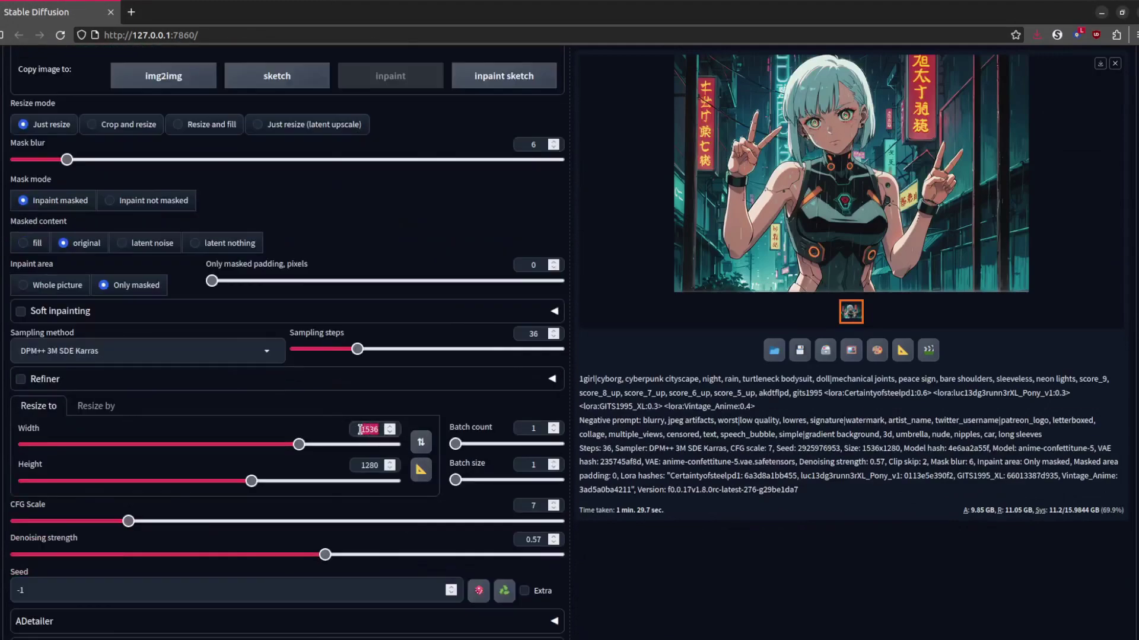
drag(252, 481, 345, 481)
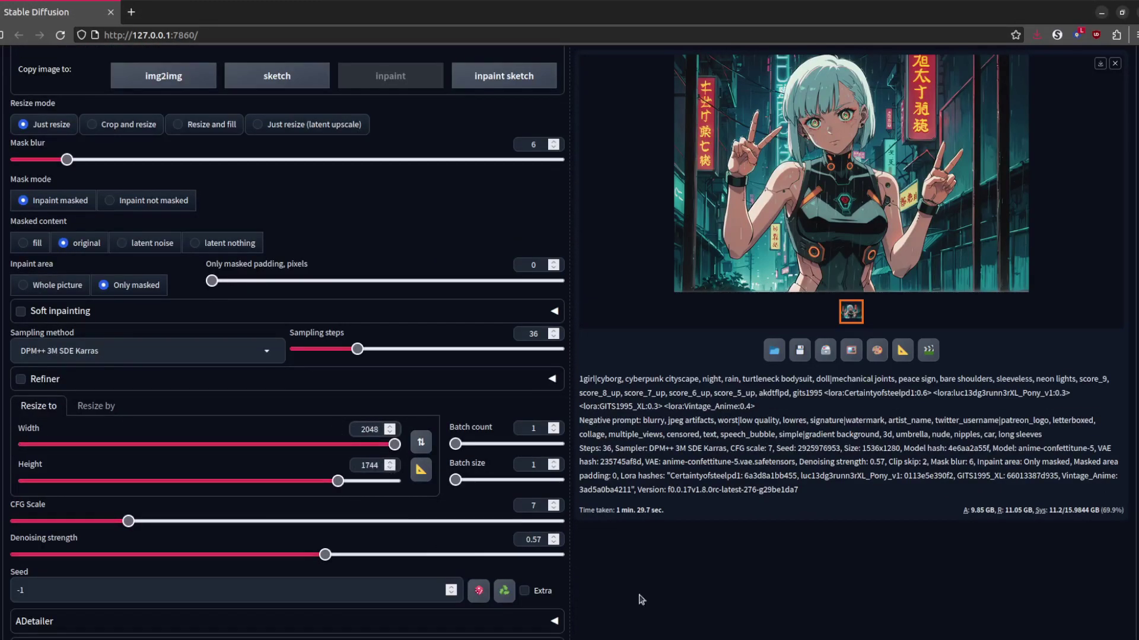
key(ctrl+Return)
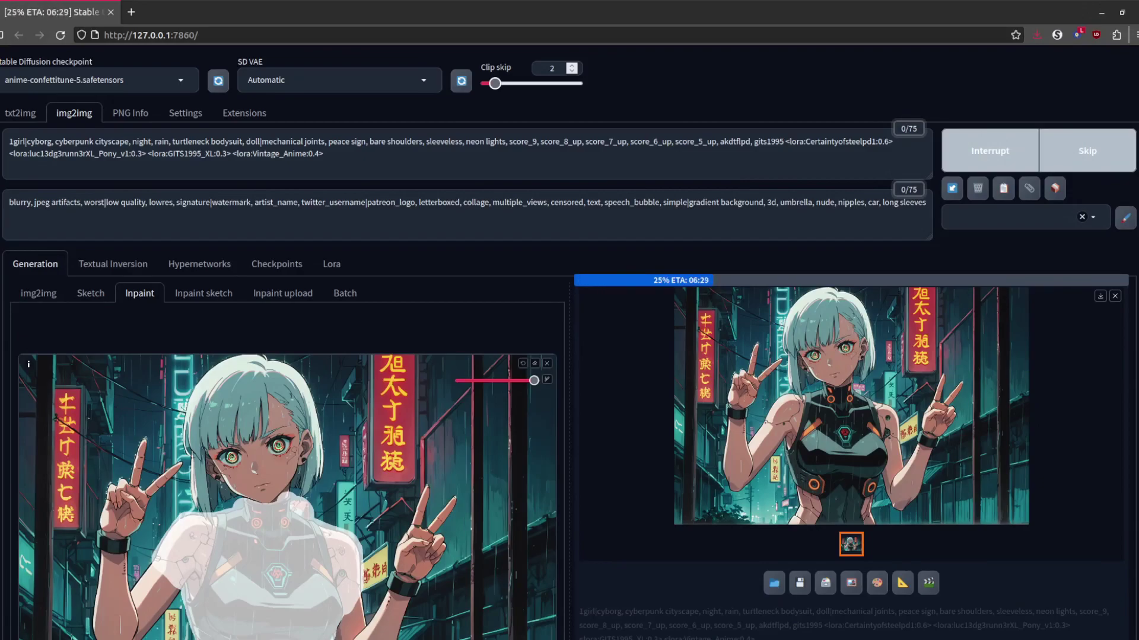